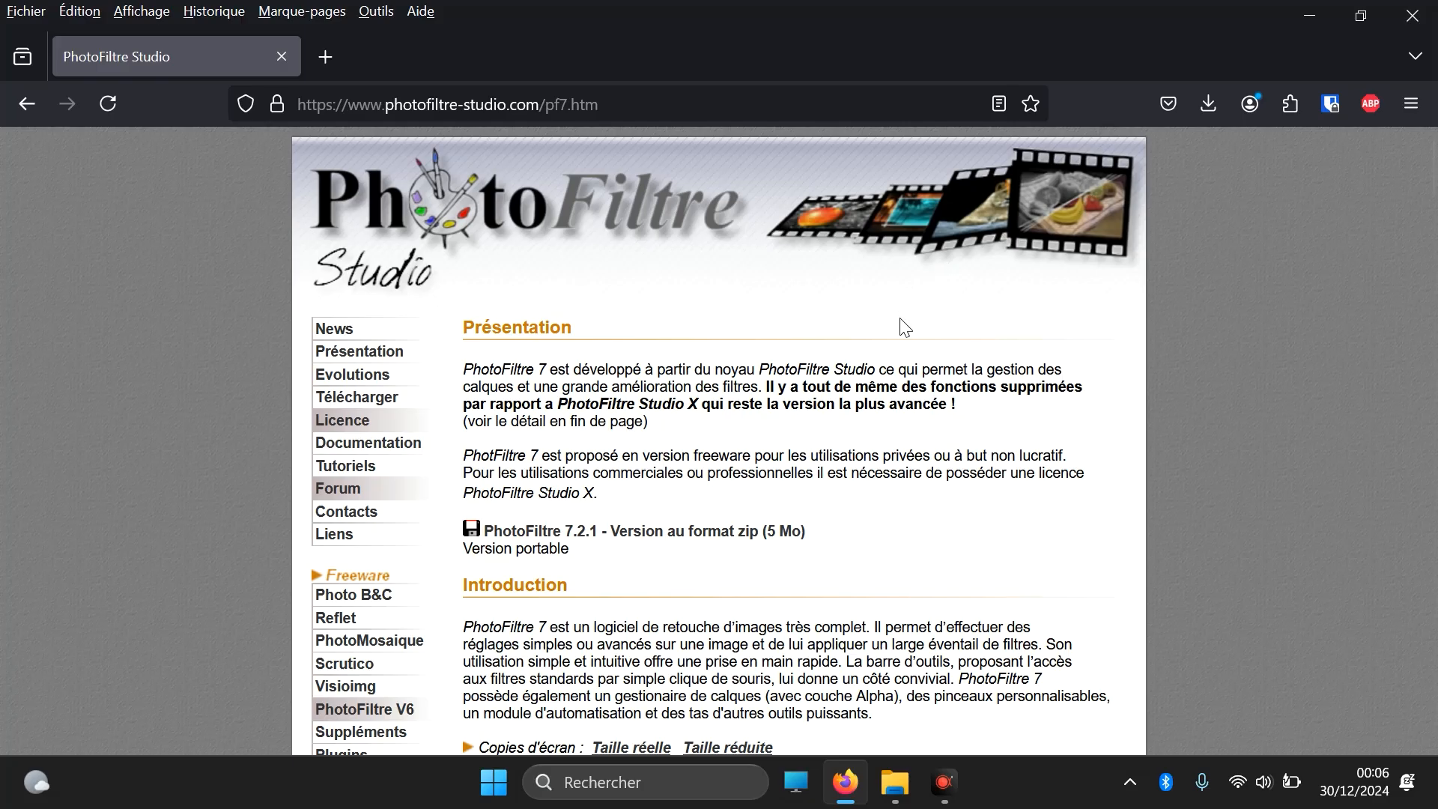
Step: Download the portable zip version of PhotoFiltre 7.2.1 and minimize the browser to show the desktop
scroll(905, 328, "down", 2)
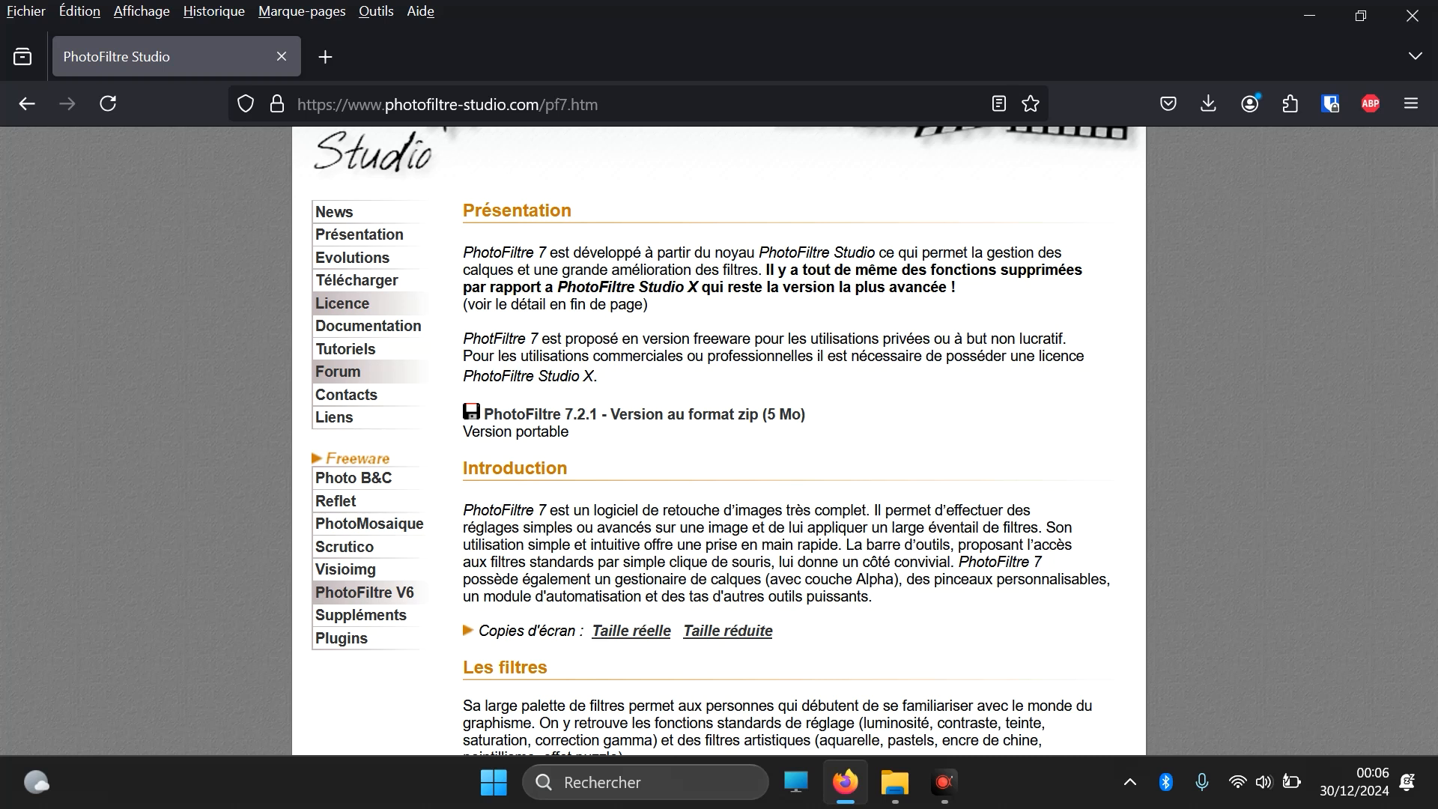
left_click(576, 416)
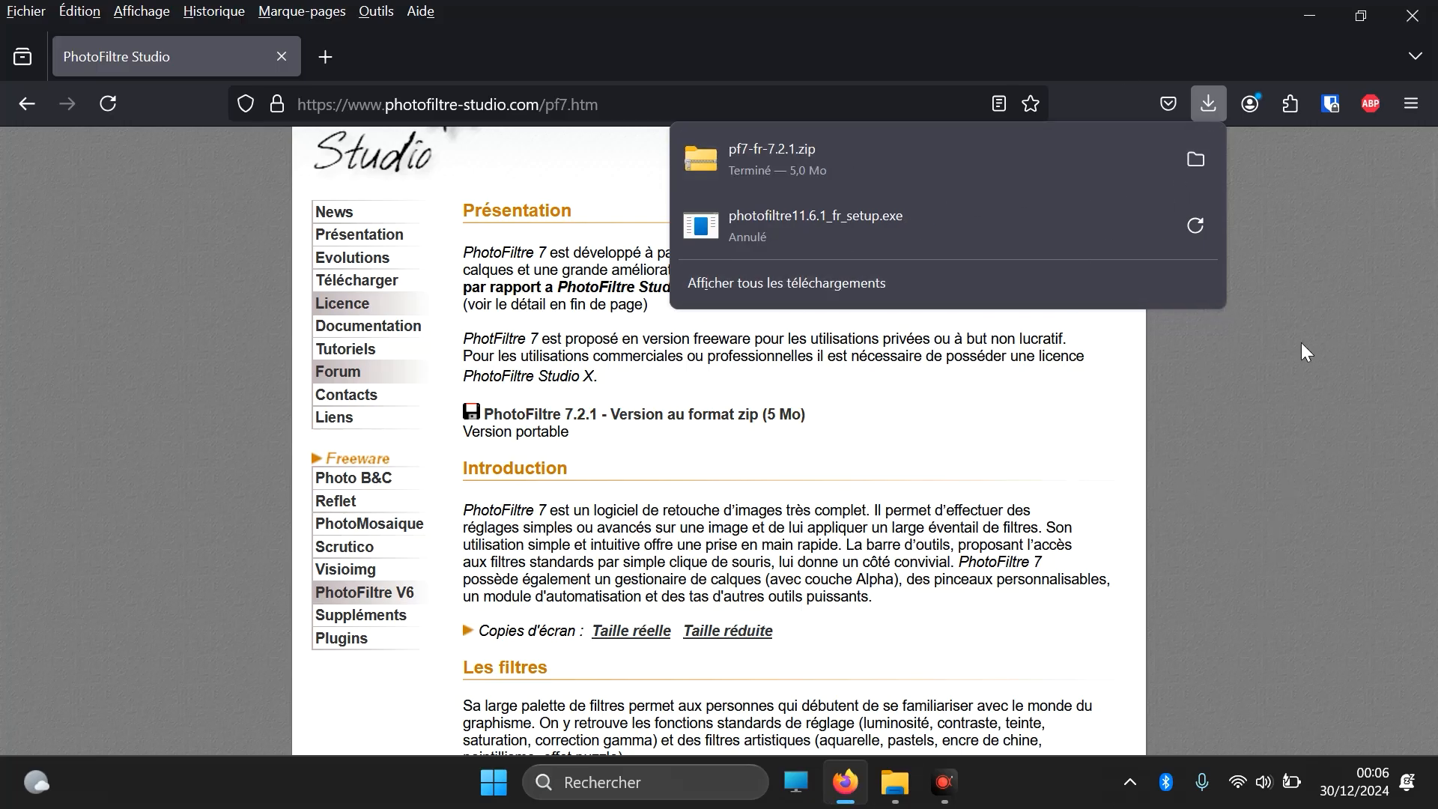
left_click(1310, 13)
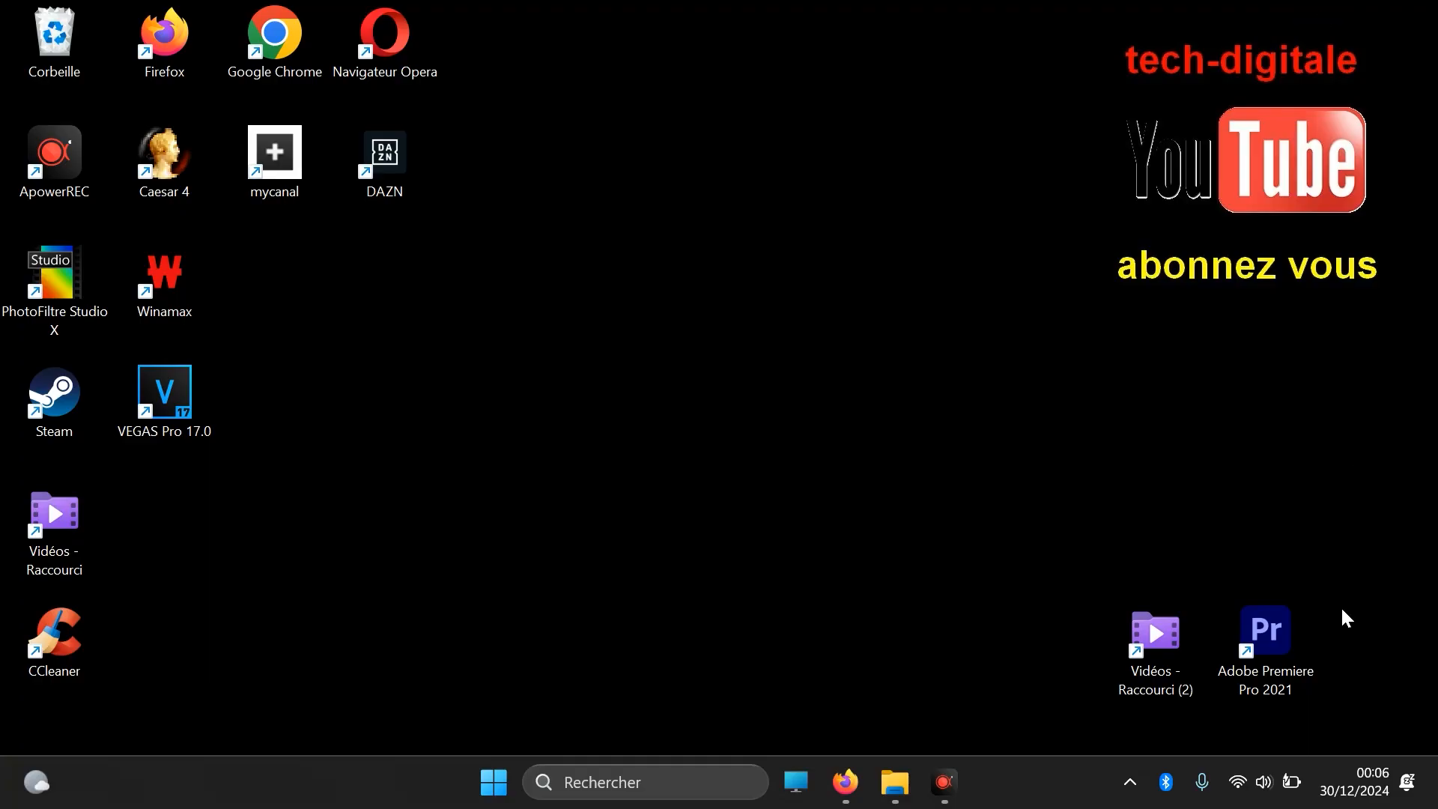
left_click(1407, 698)
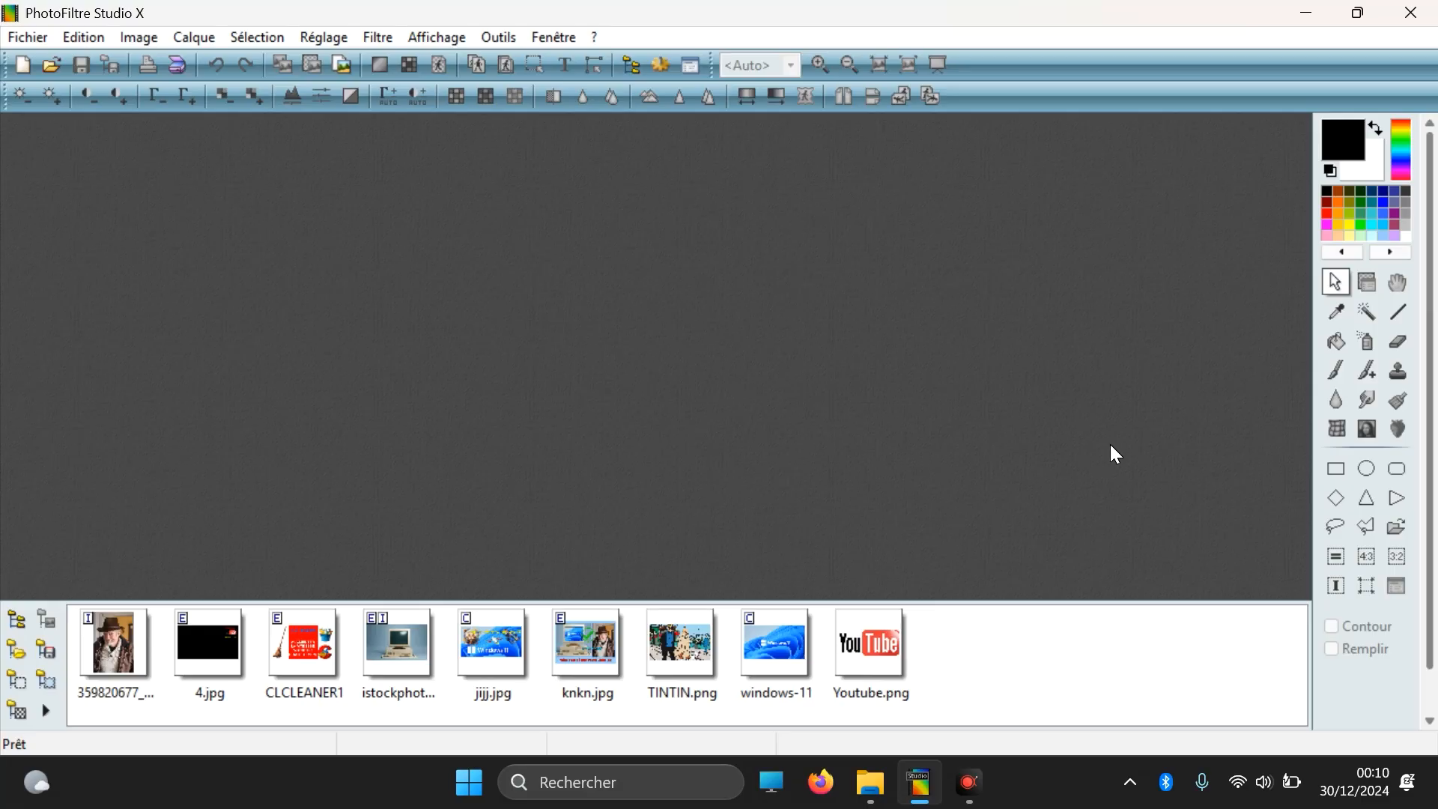
Step: Open the image TINTIN.png from the Images folder
left_click(52, 75)
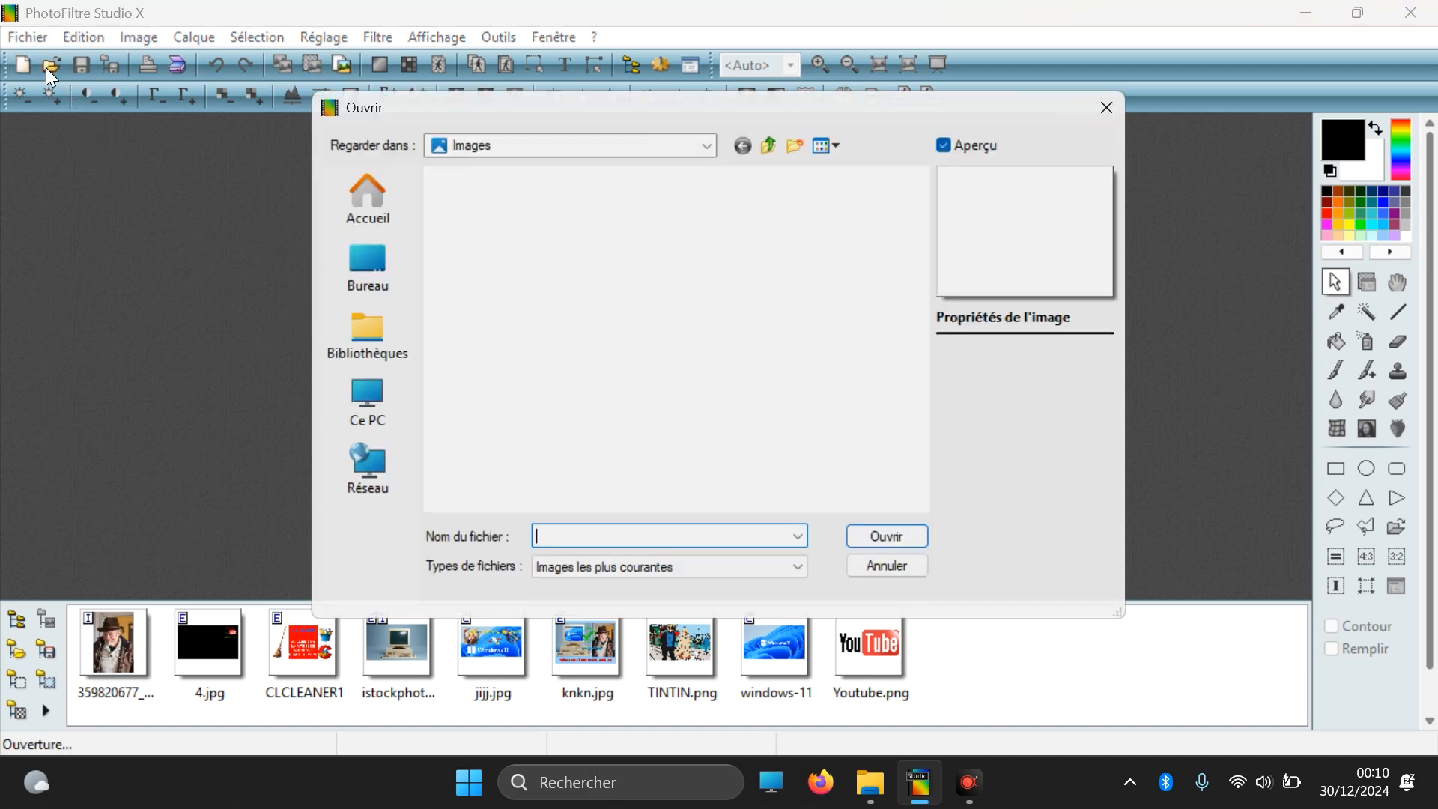
scroll(627, 292, "down", 2)
double_click(636, 414)
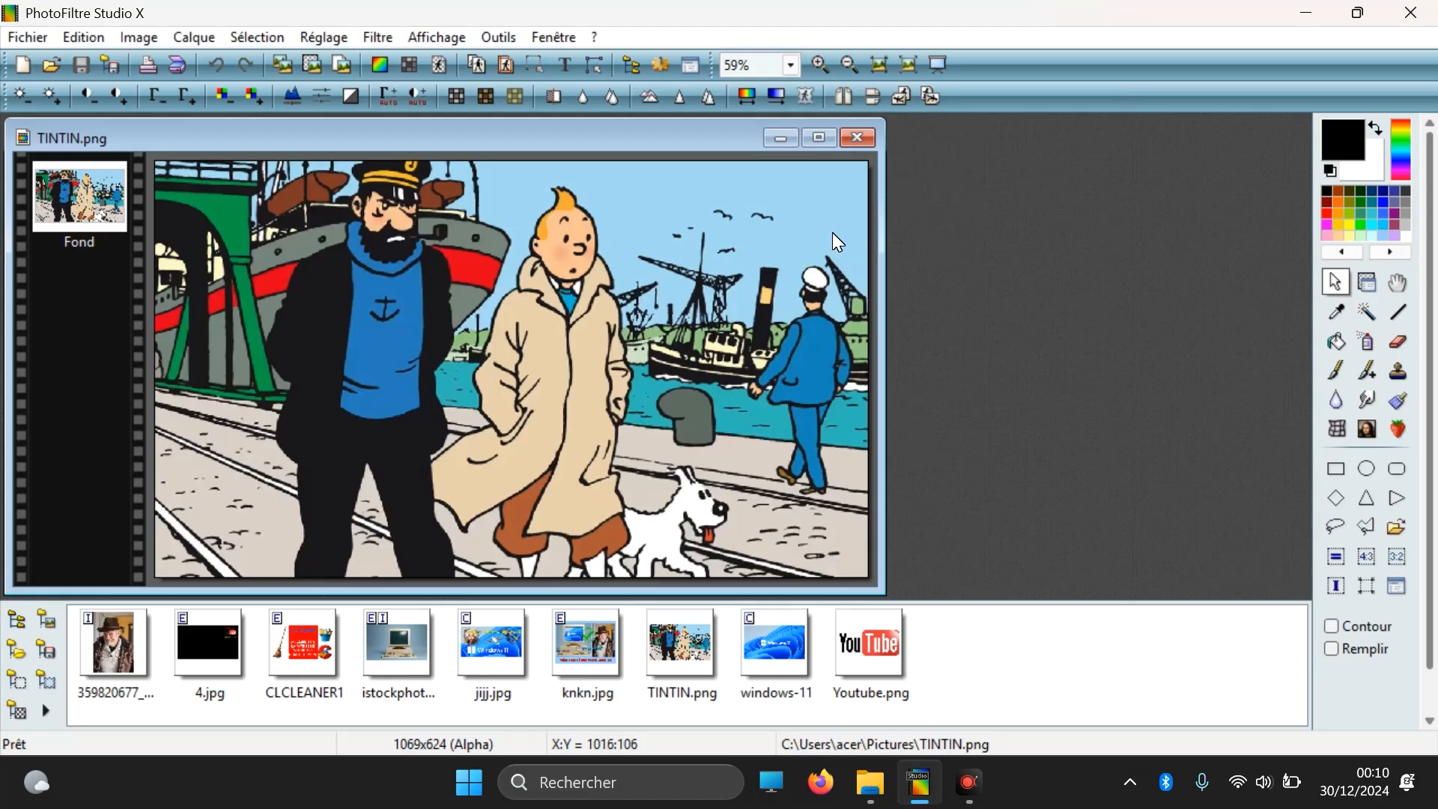
Step: Rotate the TINTIN.png image in successive 90° turns through a full revolution
left_click(903, 95)
left_click(910, 95)
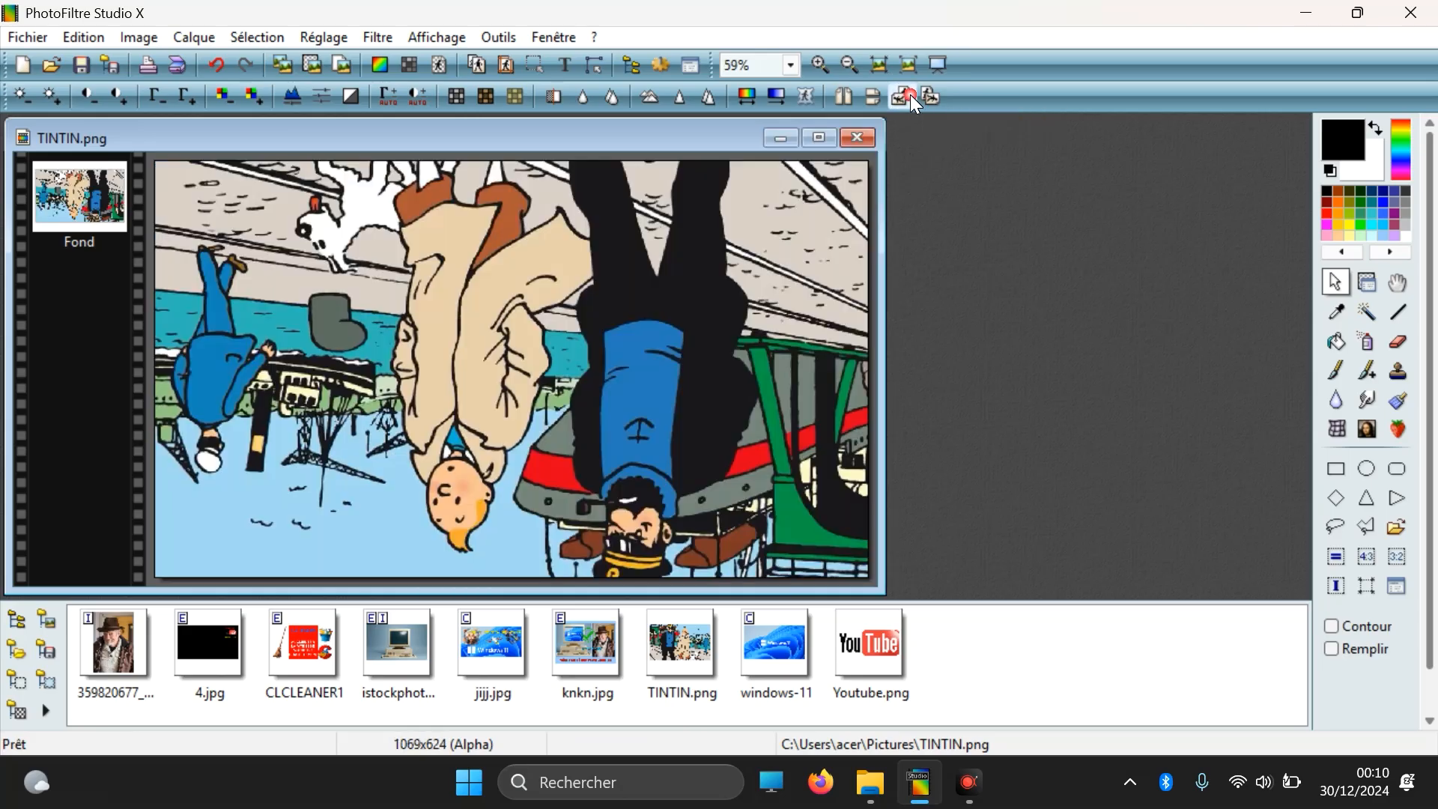
left_click(910, 96)
left_click(910, 95)
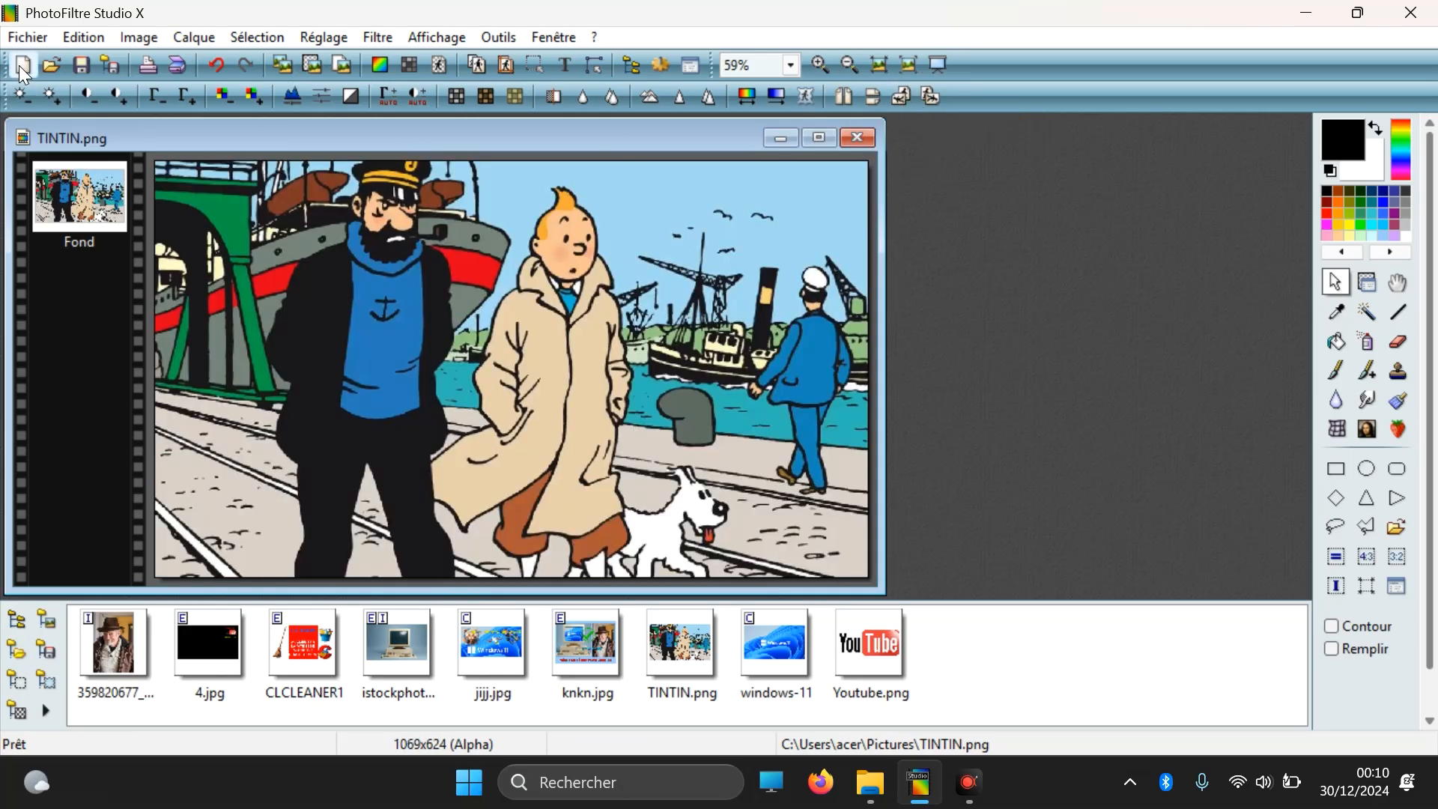
left_click(27, 38)
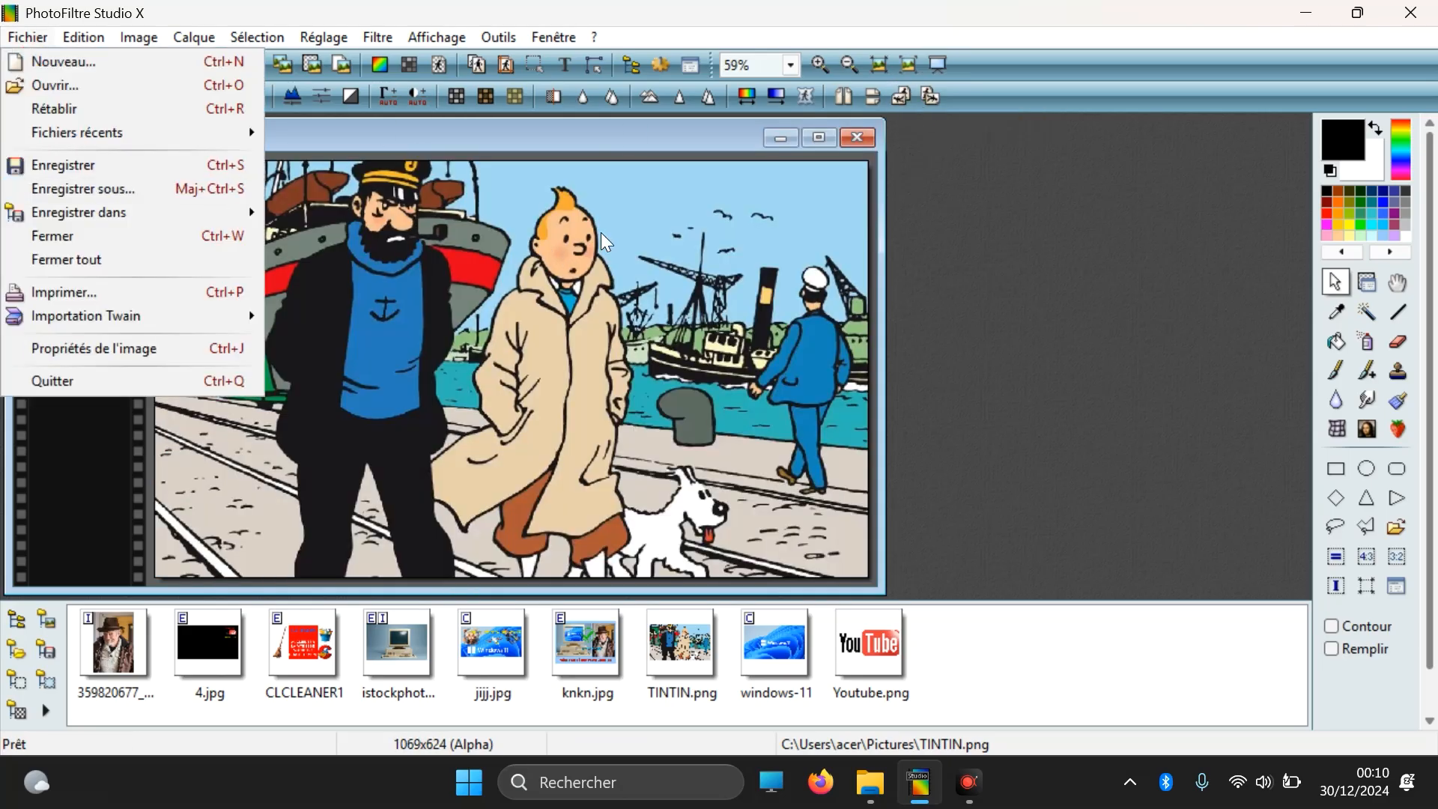
left_click(682, 130)
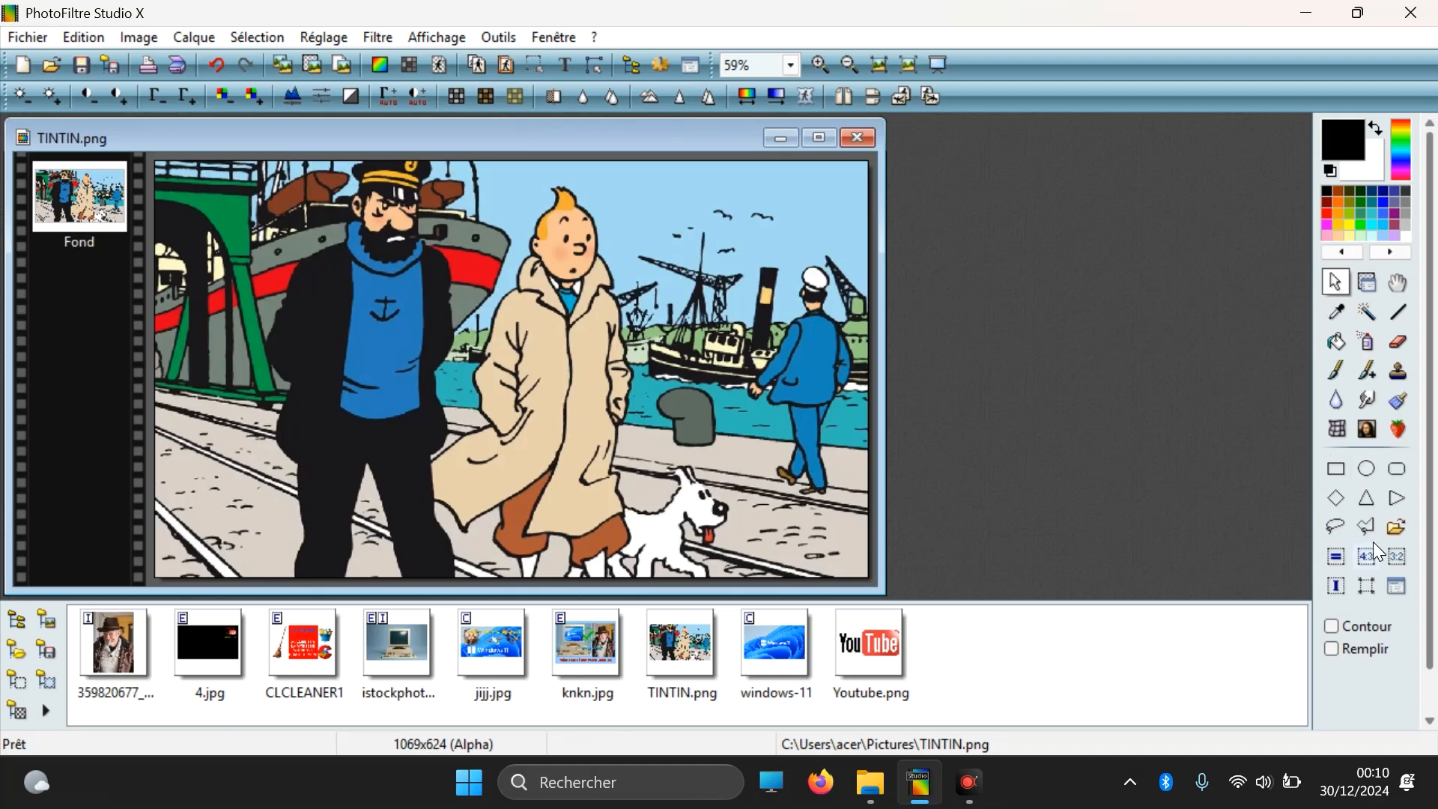
Step: Crop TINTIN.png to a rectangular selection of about 430 × 592 pixels around the blond character in the beige coat and the dog
left_click(1338, 470)
left_click(1339, 470)
left_click_drag(474, 164, 765, 558)
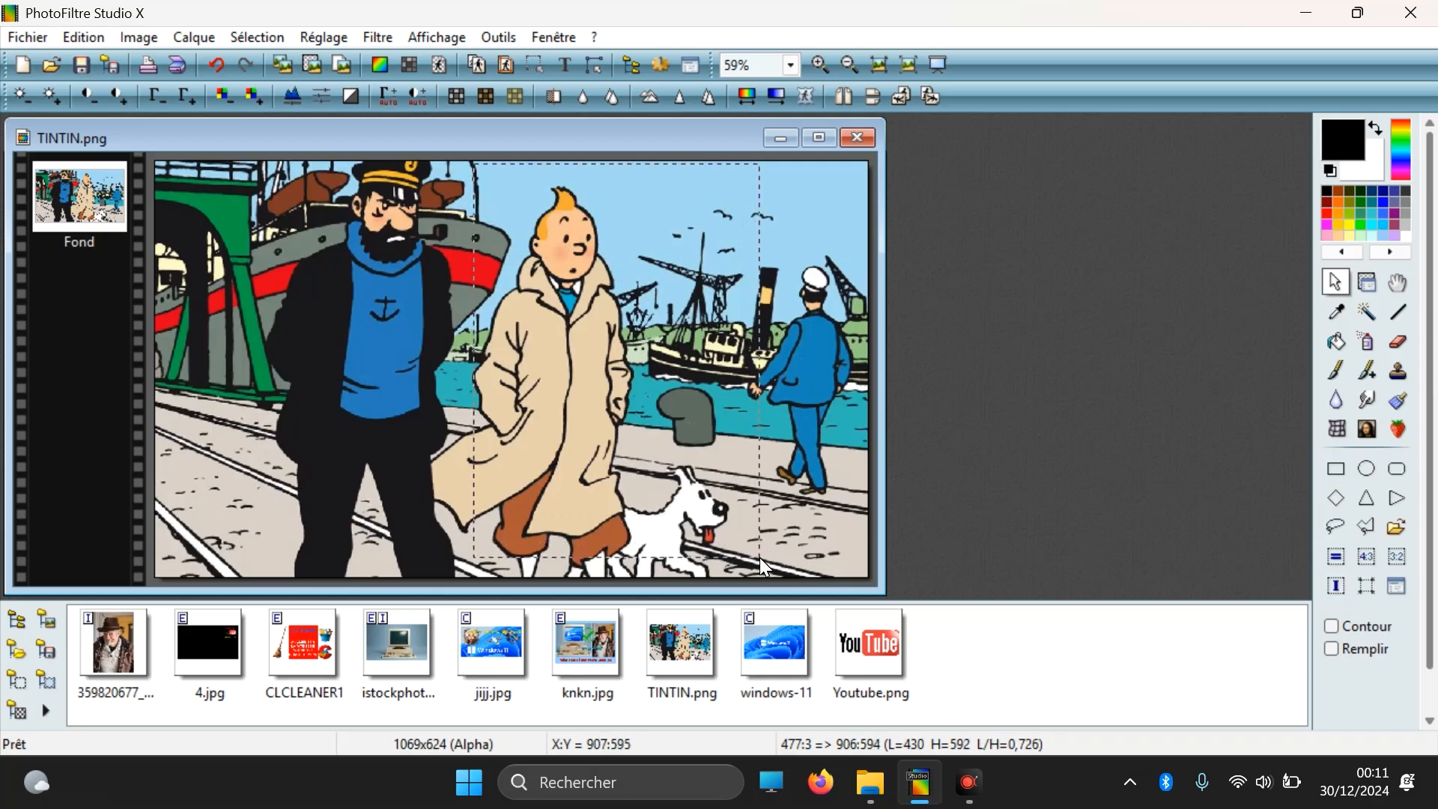
right_click(602, 241)
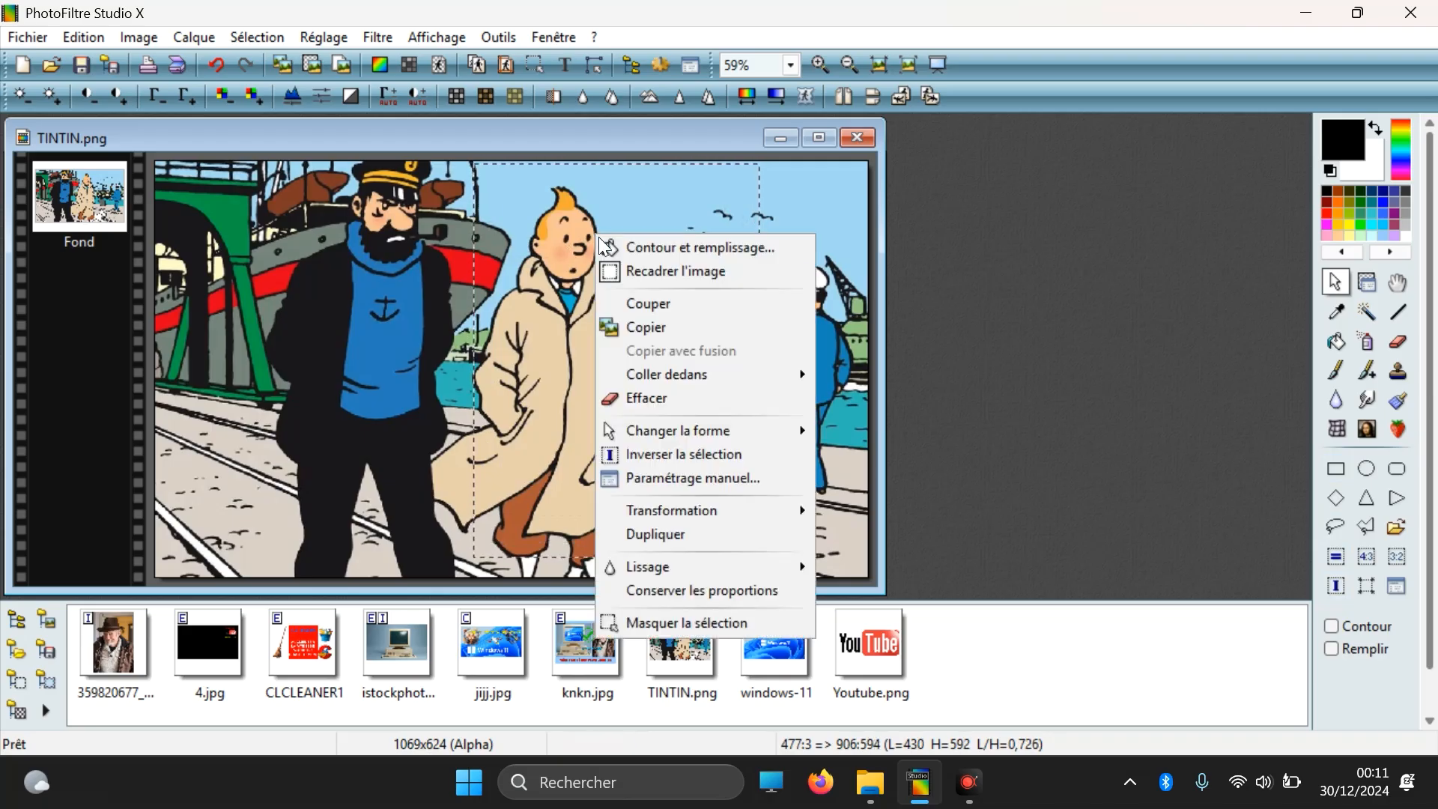
left_click(627, 272)
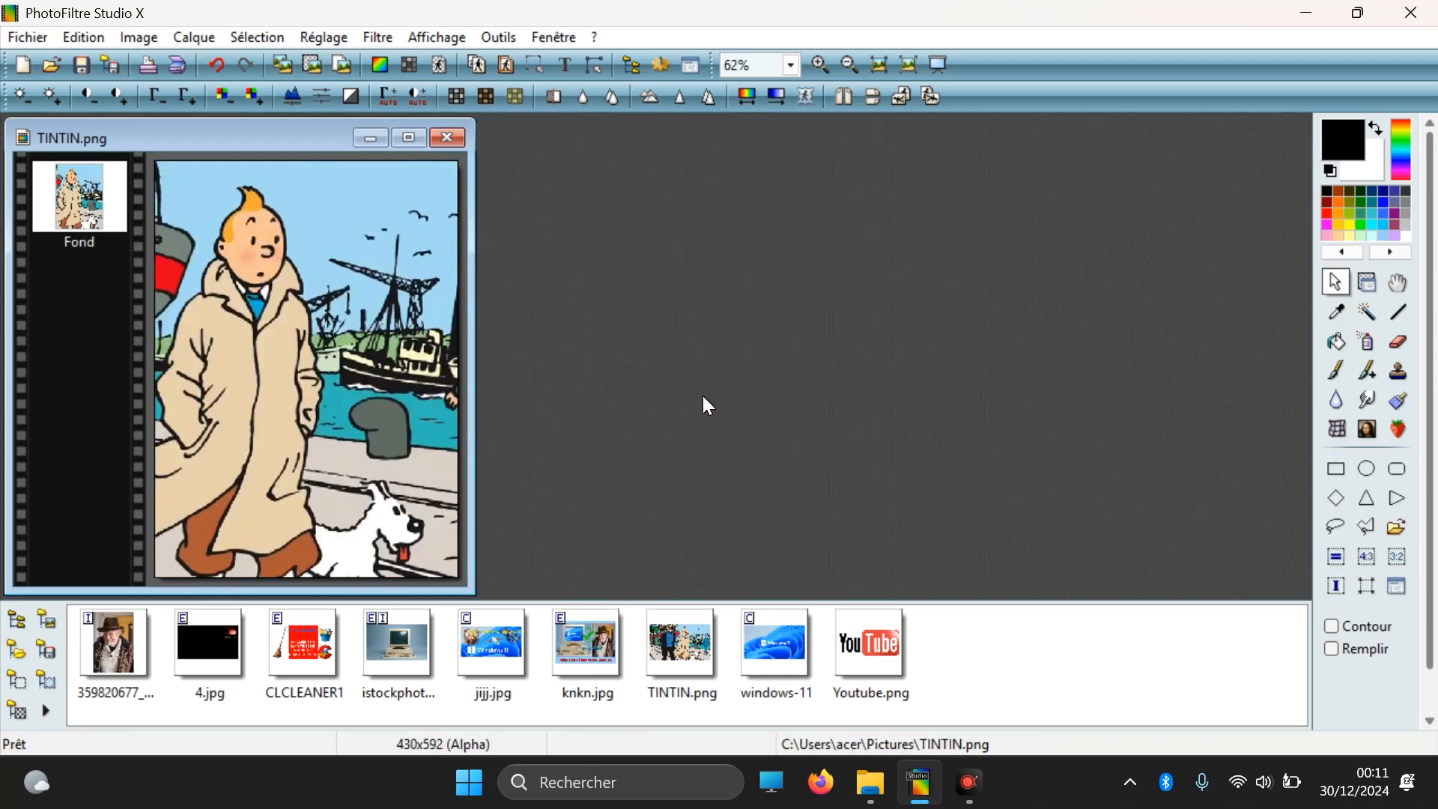
Step: Create a new 1920 × 1080 pixel image with a red background and place its window beside the cropped image
left_click(23, 66)
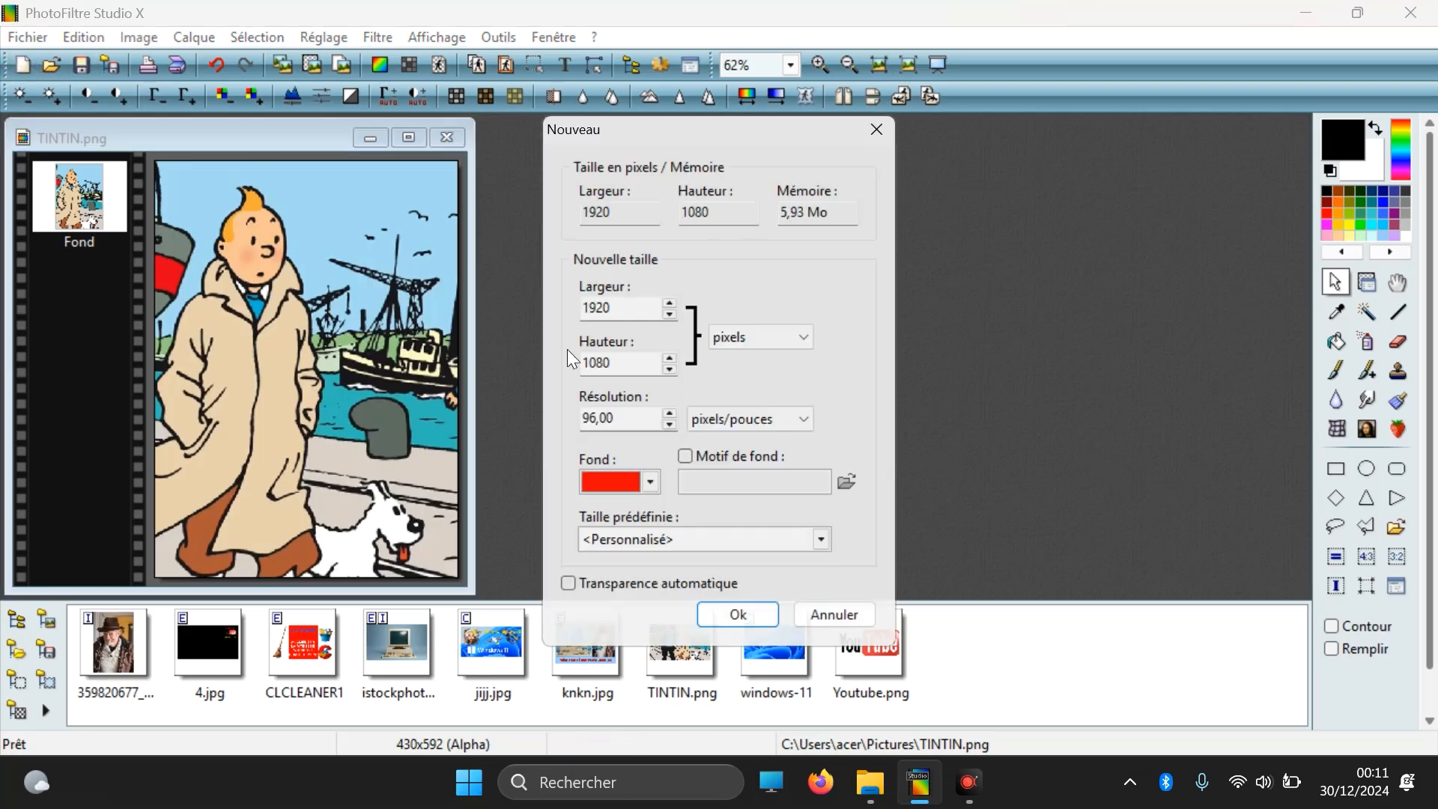
left_click(734, 615)
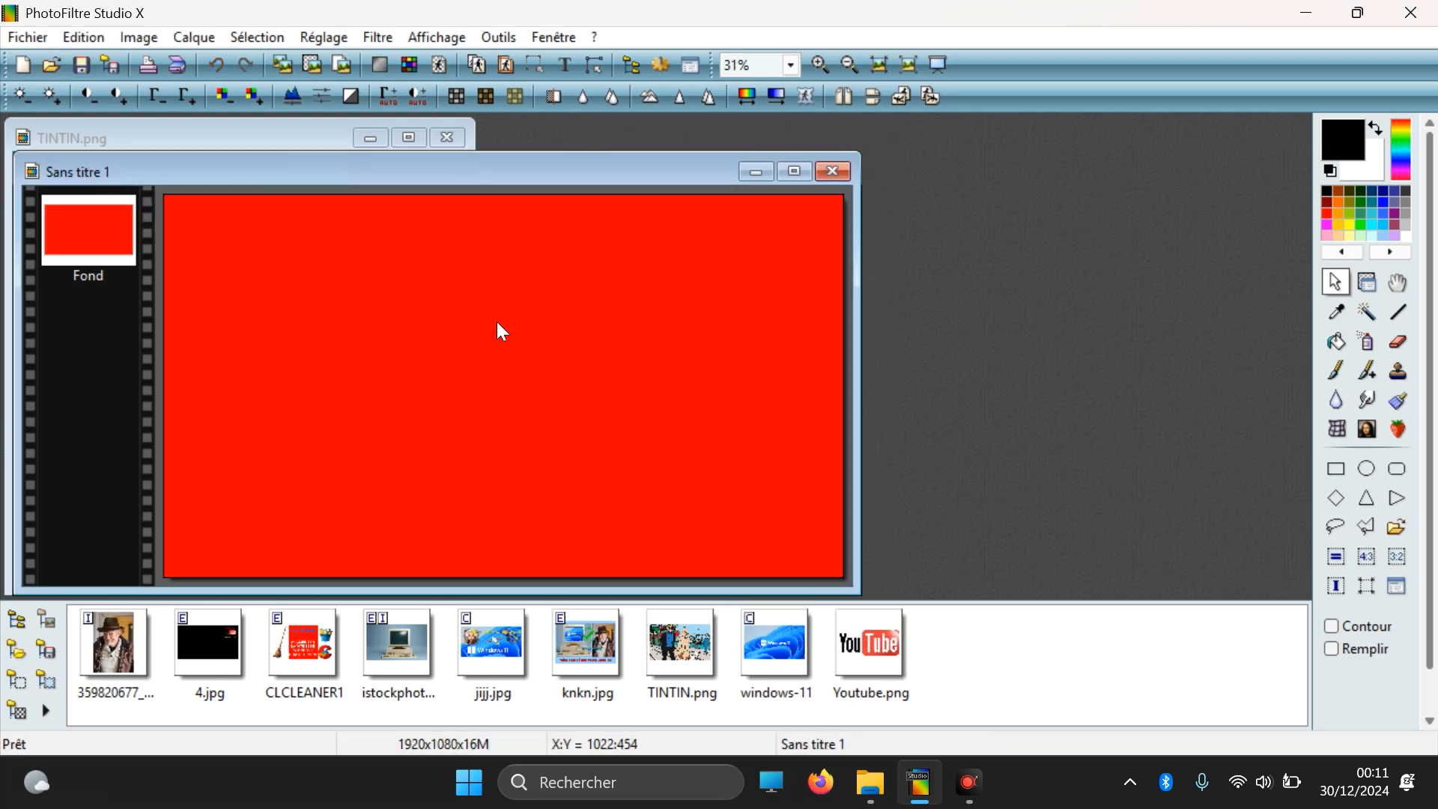
left_click_drag(344, 178, 824, 163)
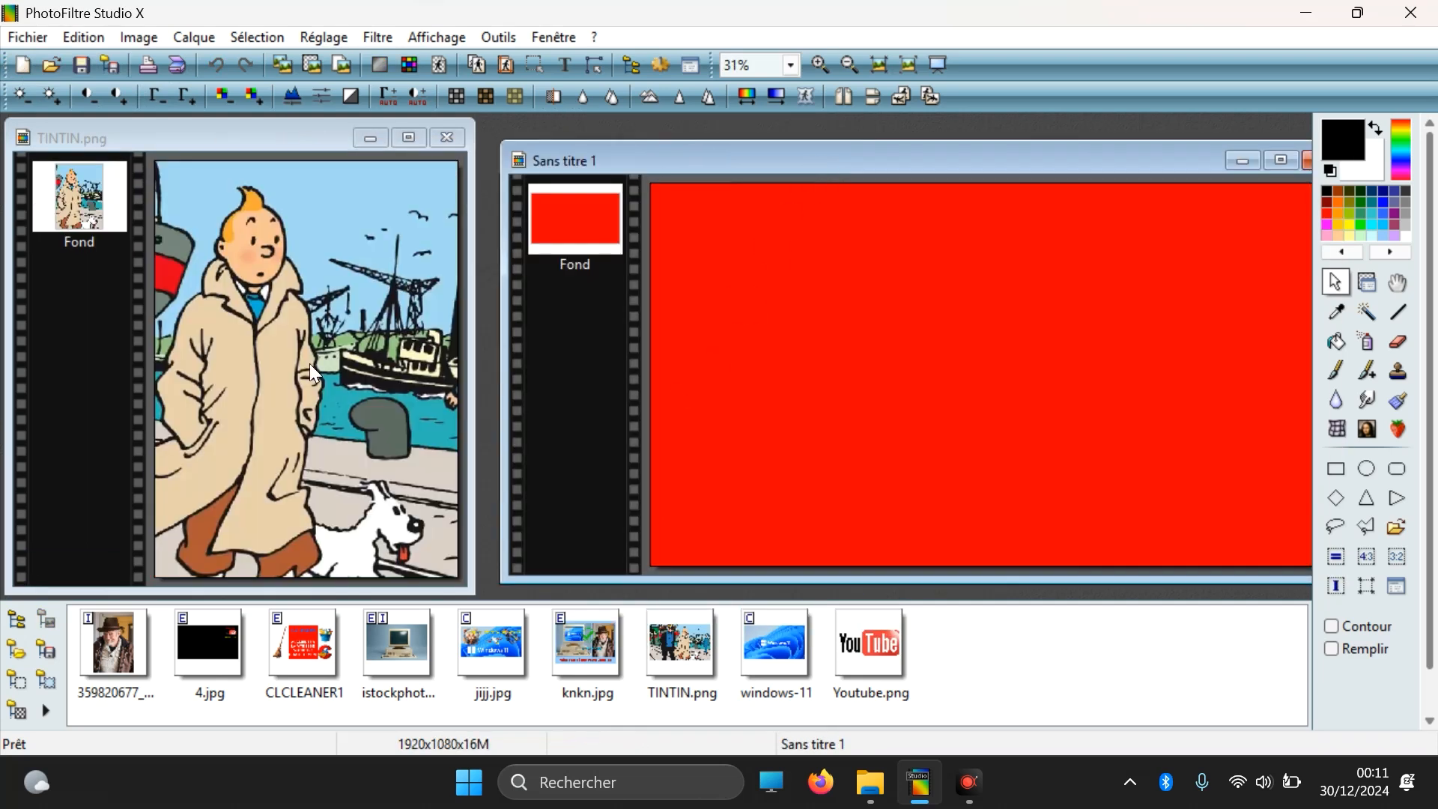
Step: Select the whole cropped TINTIN.png image and copy it
left_click_drag(155, 161, 477, 667)
right_click(284, 302)
left_click(328, 394)
Step: Paste the copied picture into a selection of about 616 × 1042 pixels at the red canvas's left side, adjusting its size to fit
left_click_drag(680, 217, 856, 506)
right_click(798, 352)
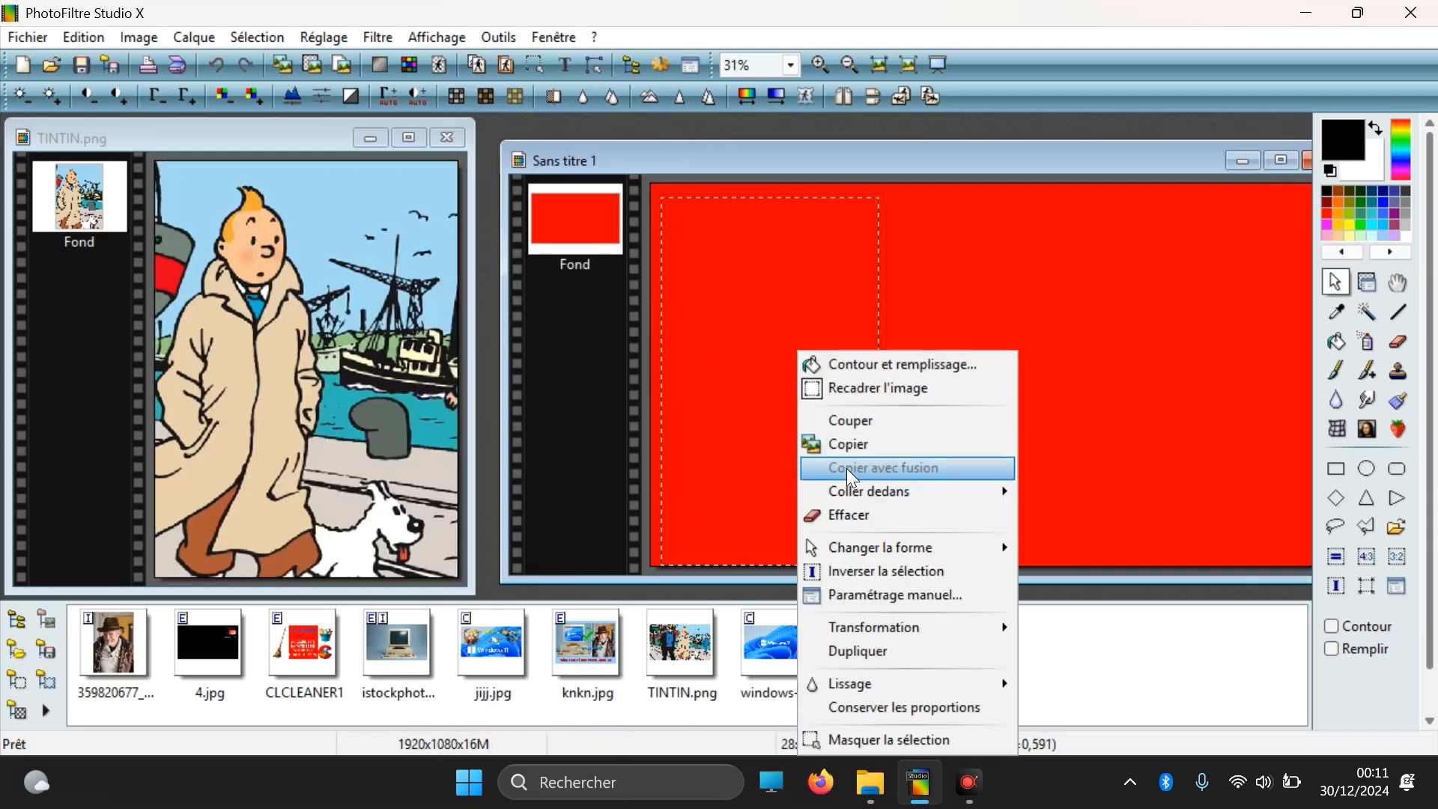
mouse_move(1003, 496)
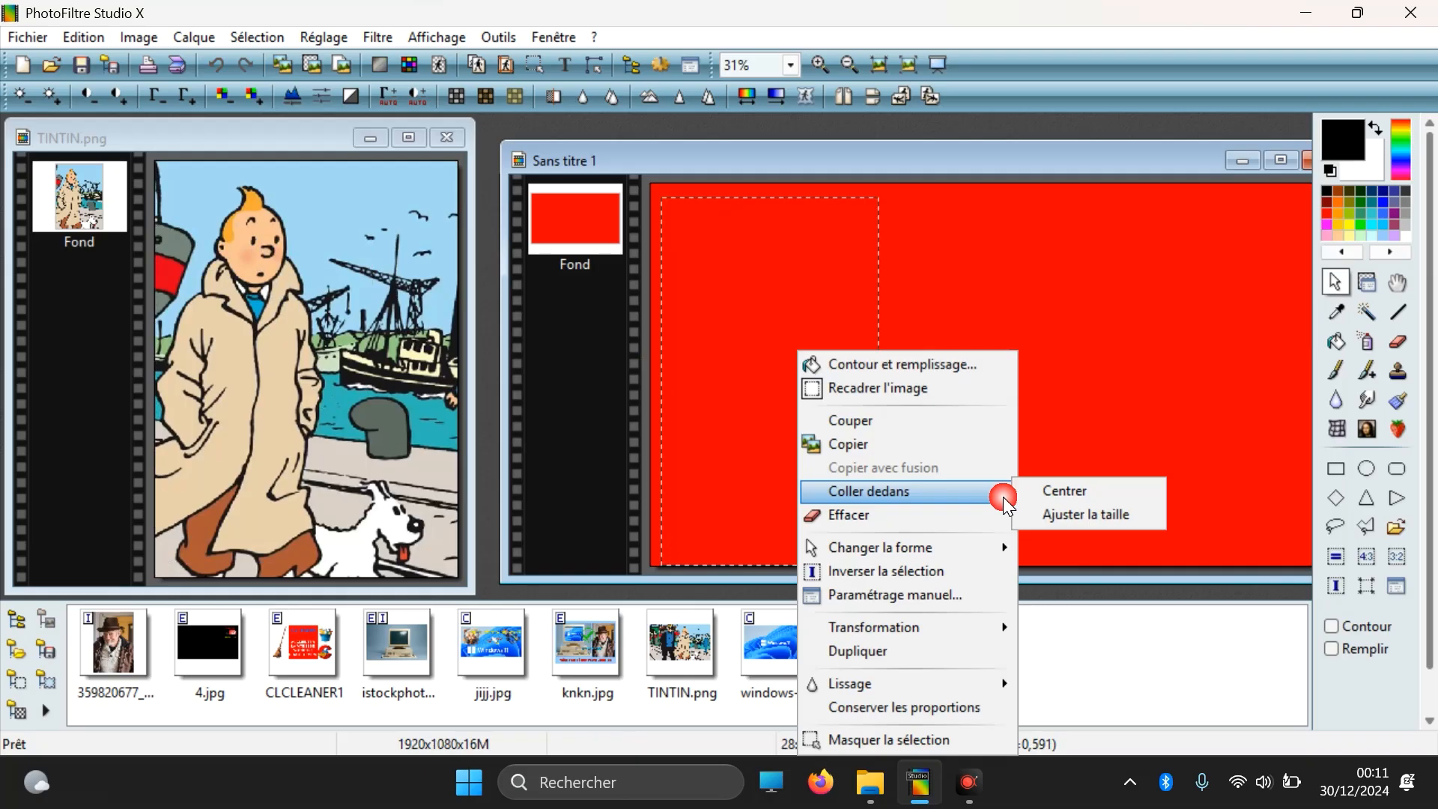
left_click(1070, 521)
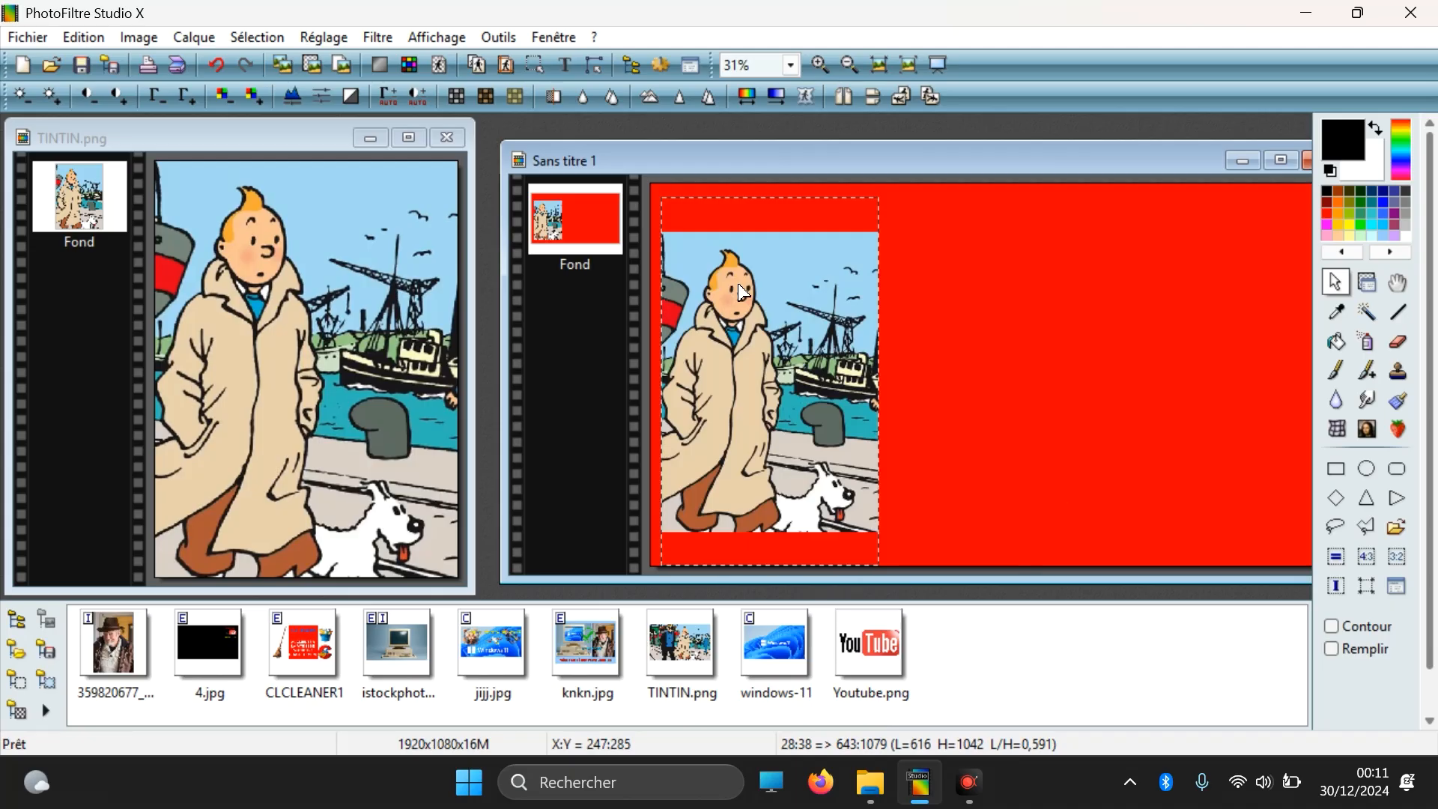
left_click_drag(964, 457, 968, 470)
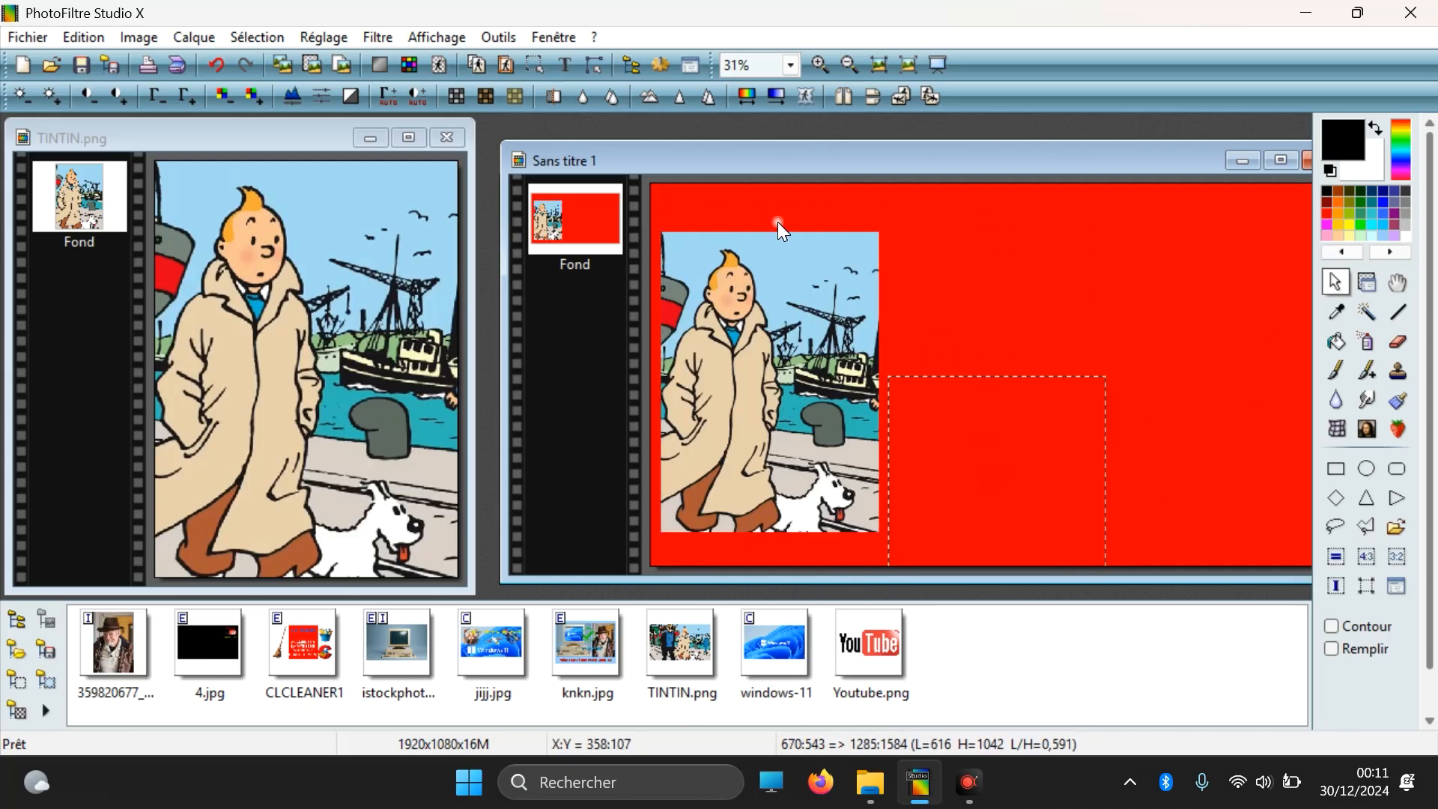
left_click(33, 36)
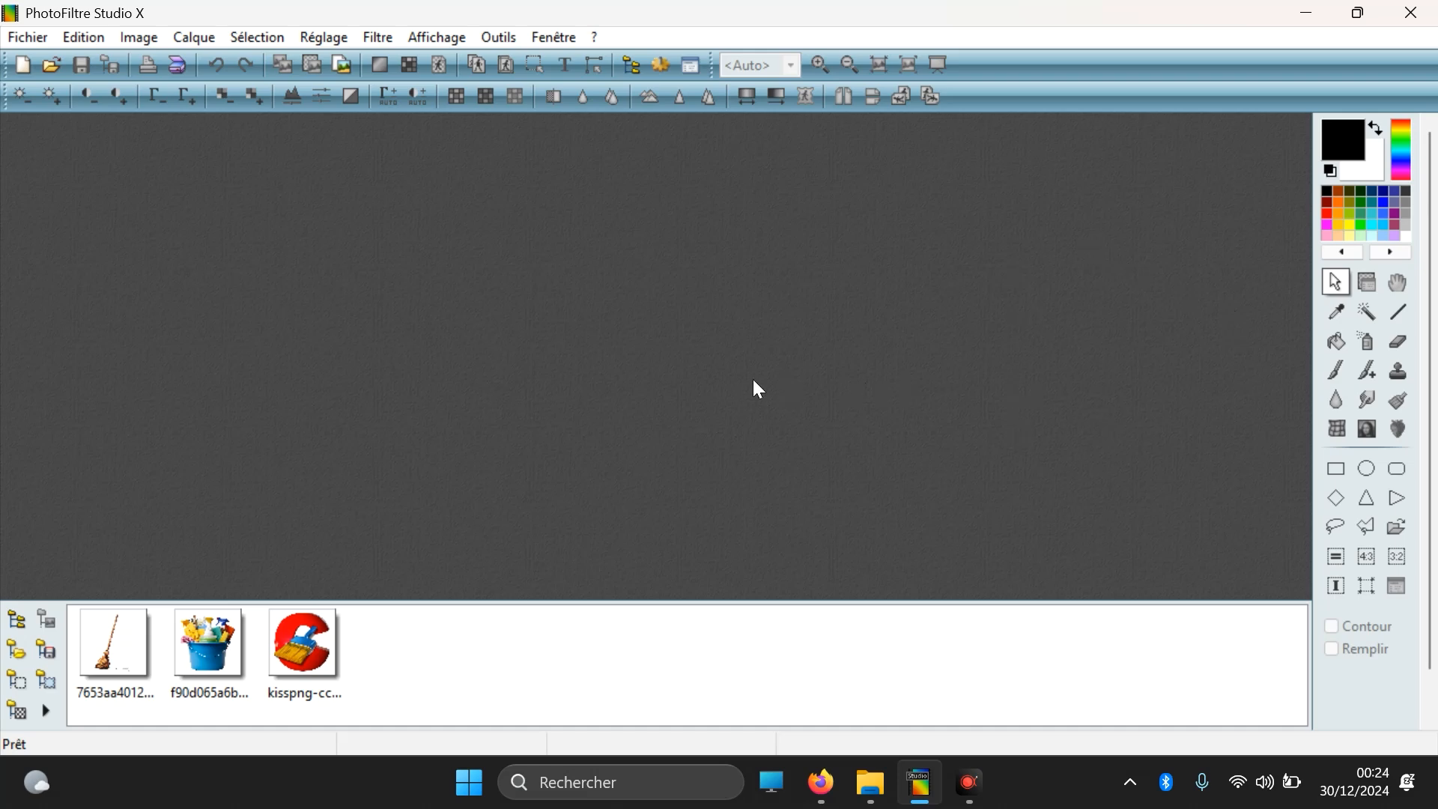
Step: Open the bucket, CCleaner logo and broom PNG images from Téléchargements together and spread out their windows
left_click(51, 65)
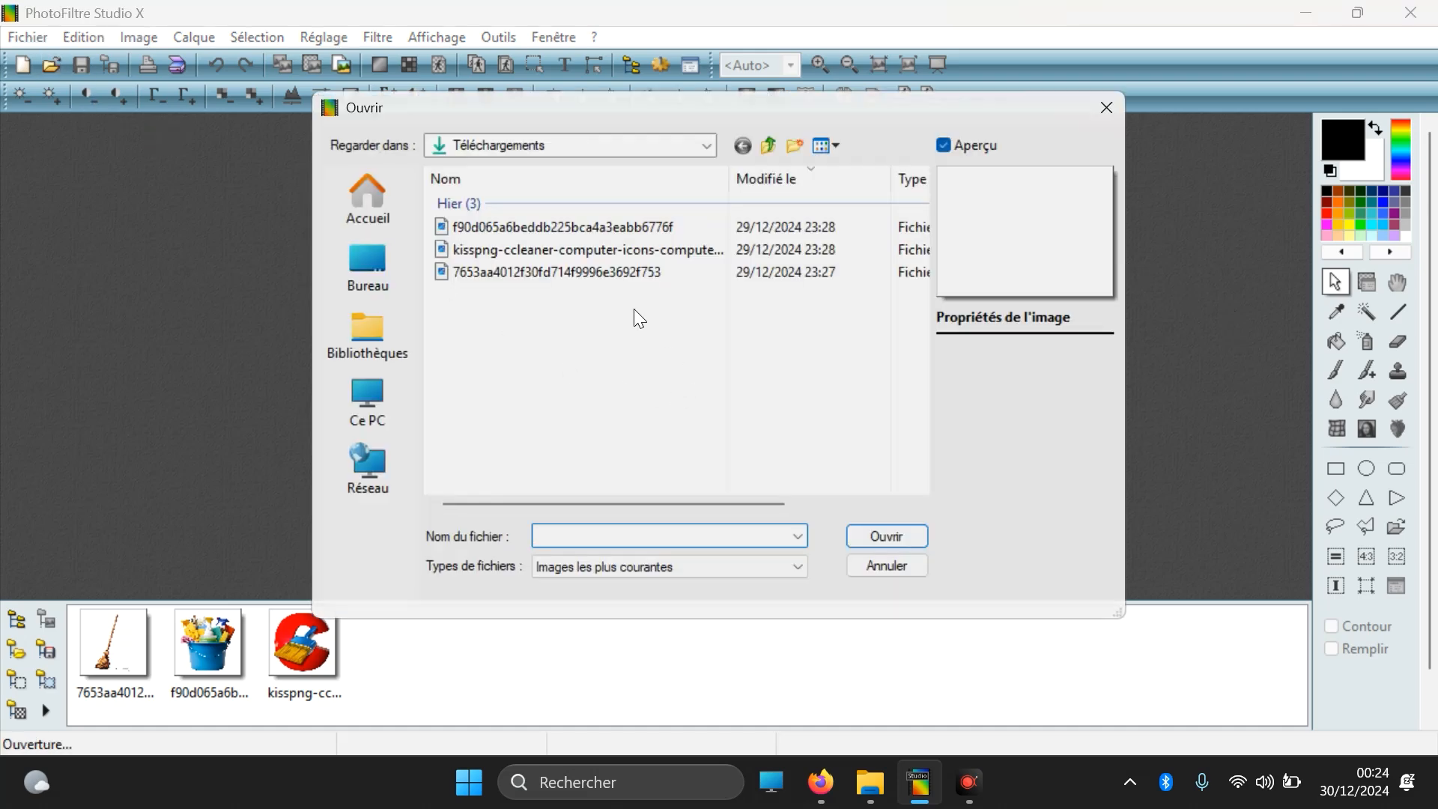
left_click(557, 227)
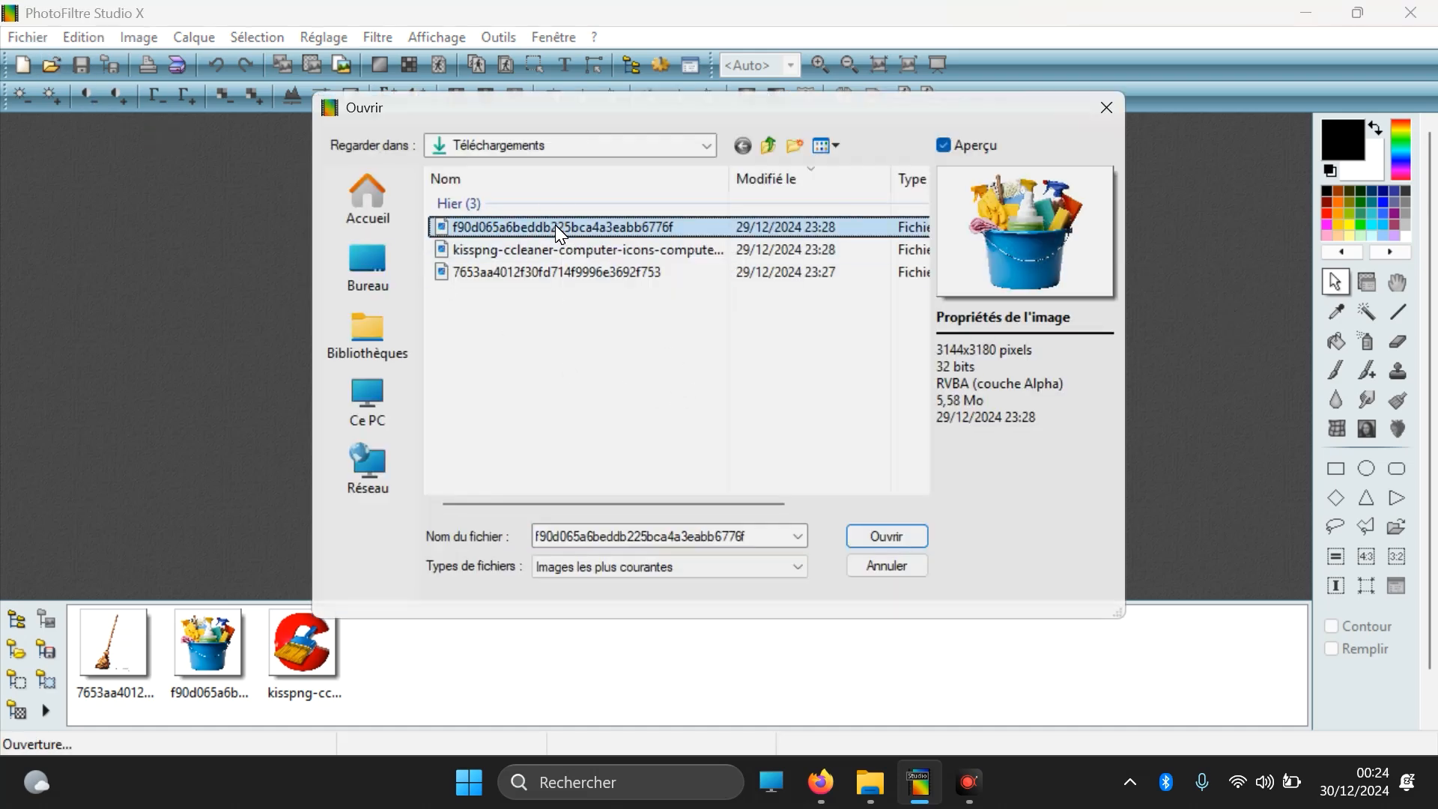
left_click(555, 250, "ctrl")
left_click(555, 272, "ctrl")
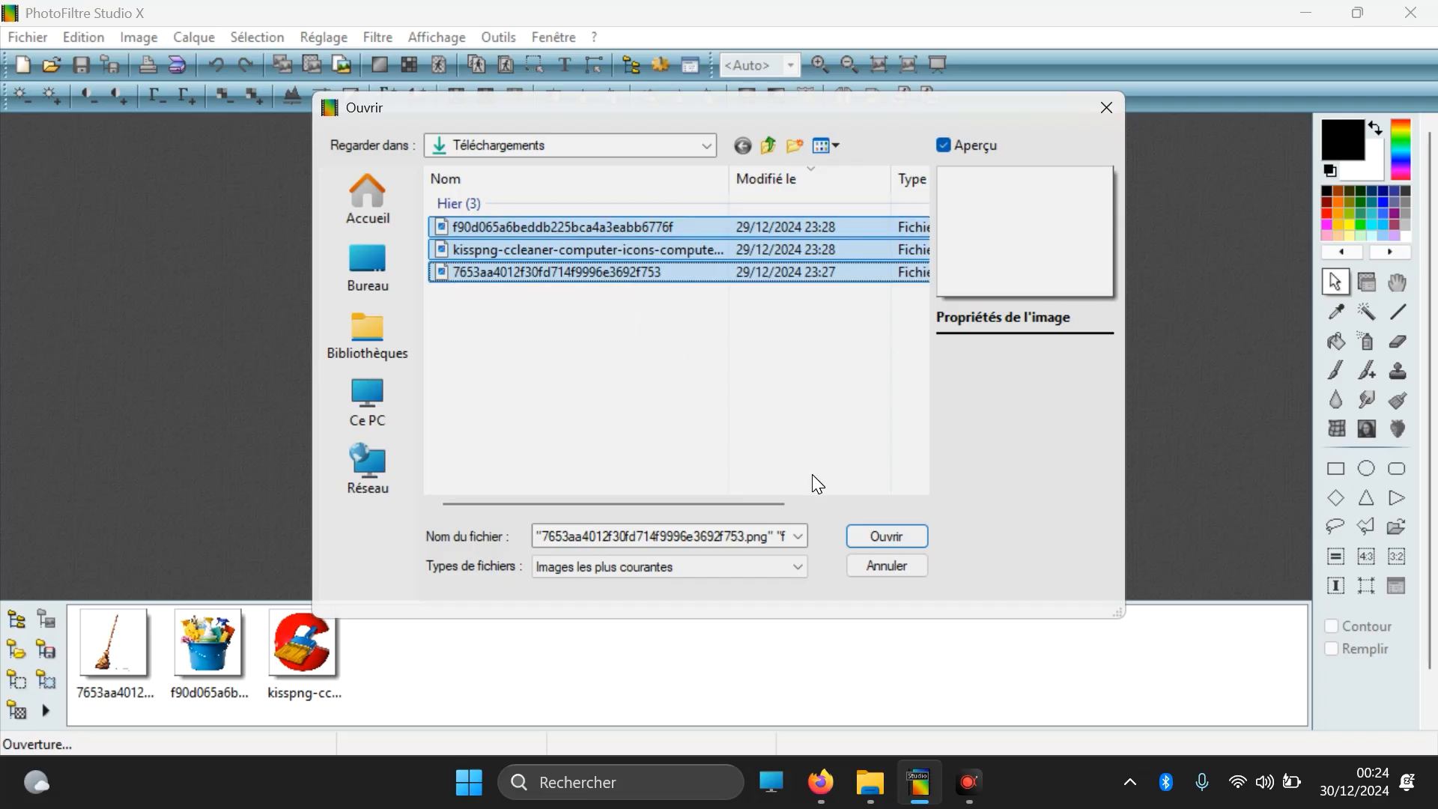
left_click(875, 531)
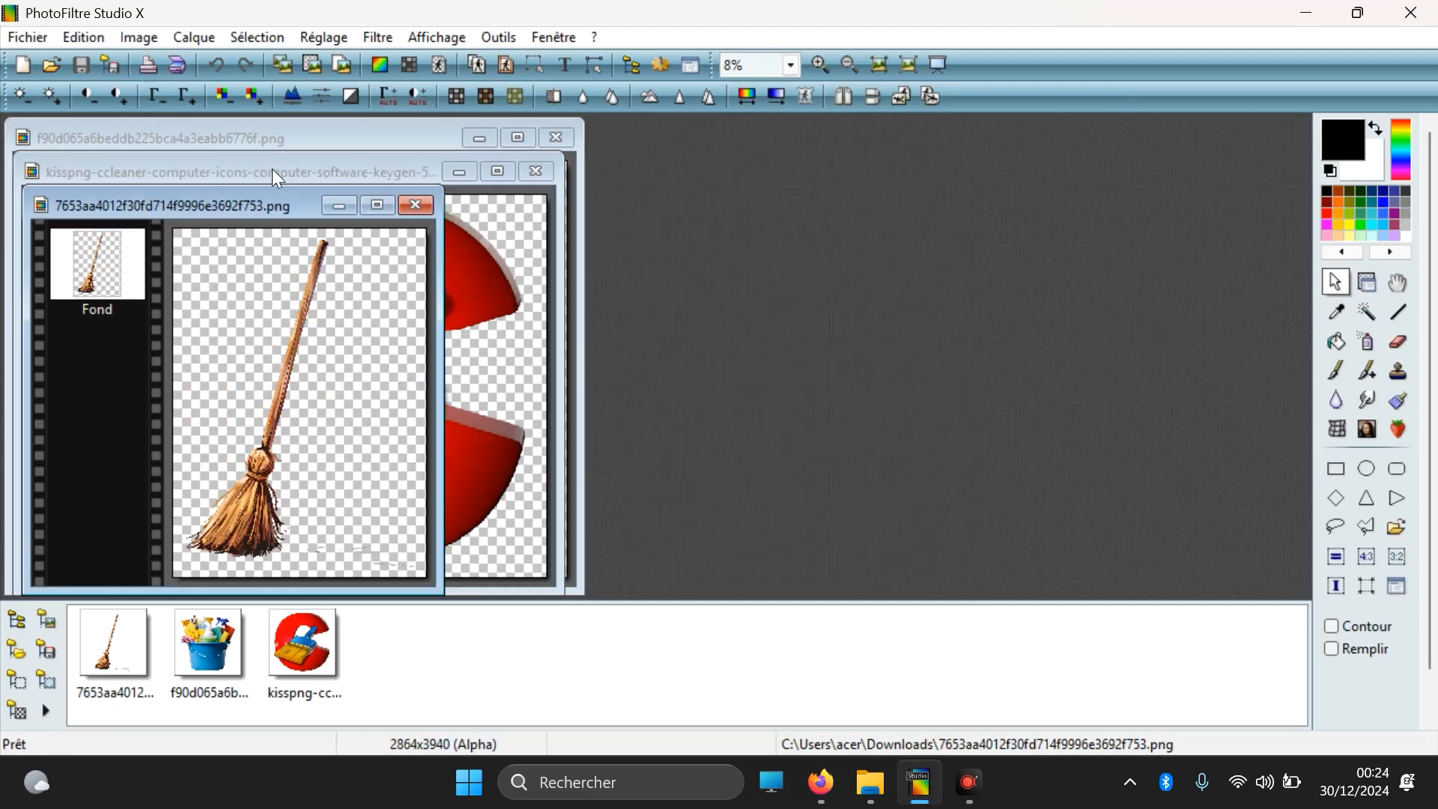
left_click_drag(279, 212, 1024, 162)
left_click_drag(431, 180, 916, 184)
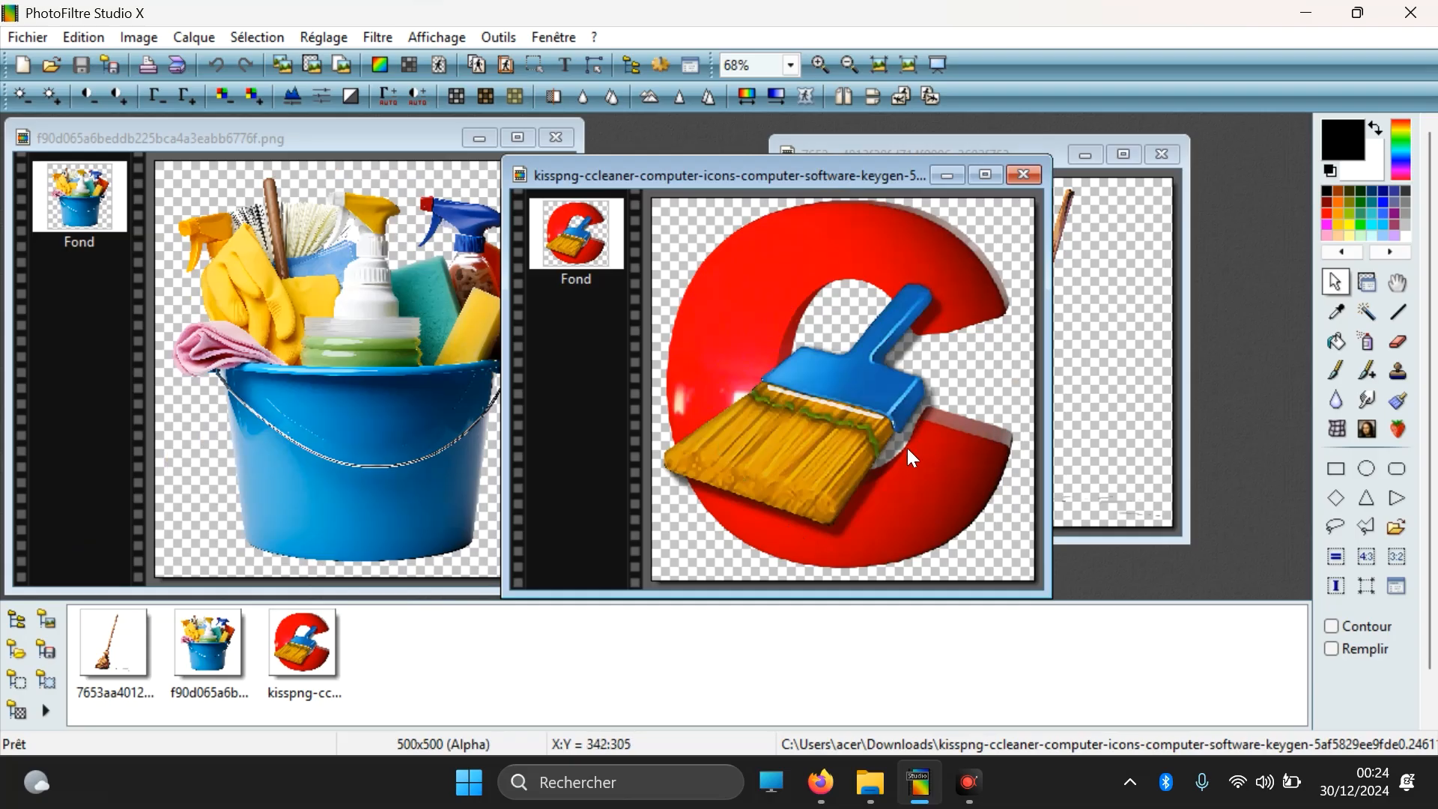
Step: Create a red 1920 × 1080 pixel image and fill a full-height strip about 567 pixels wide along its left edge with white
left_click(25, 66)
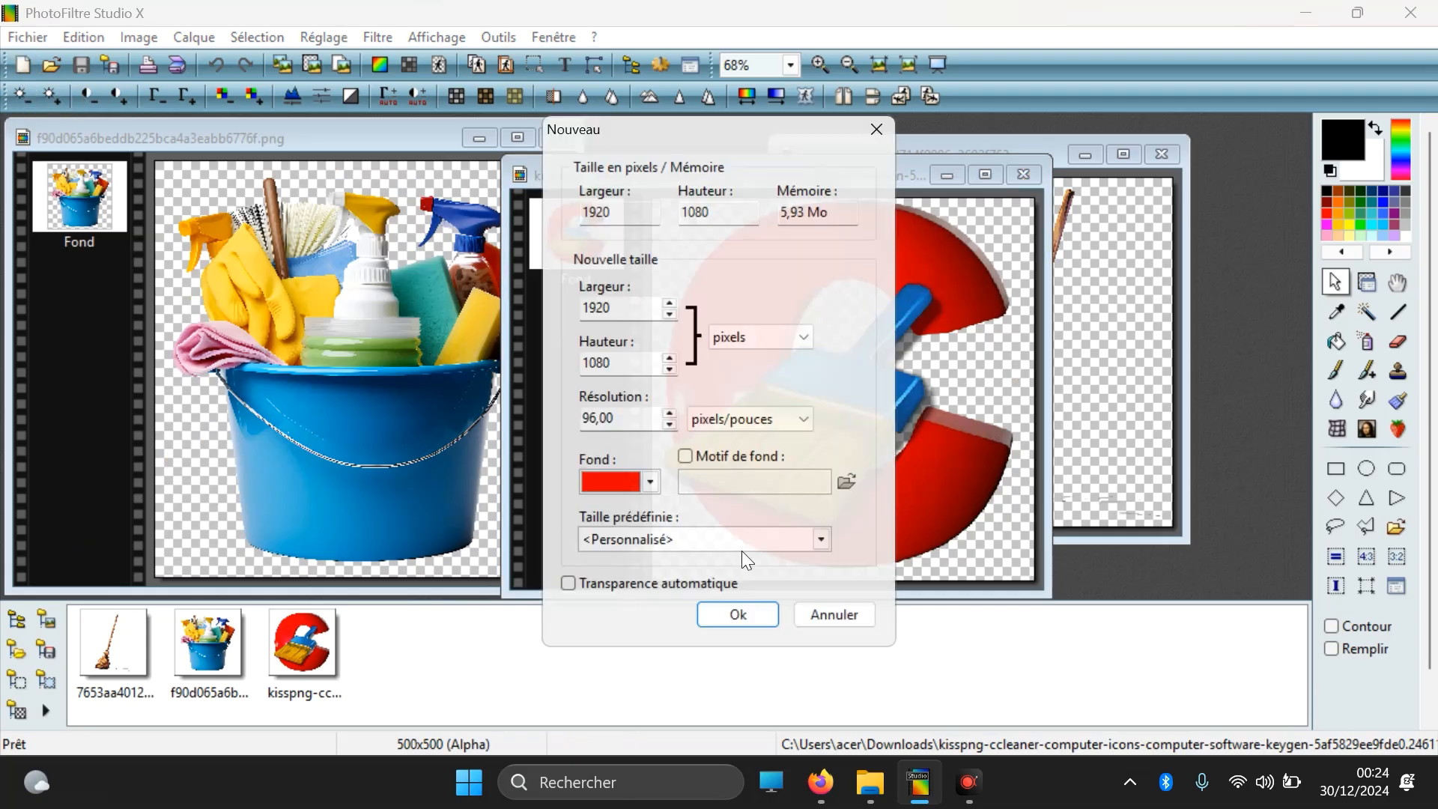
left_click(720, 623)
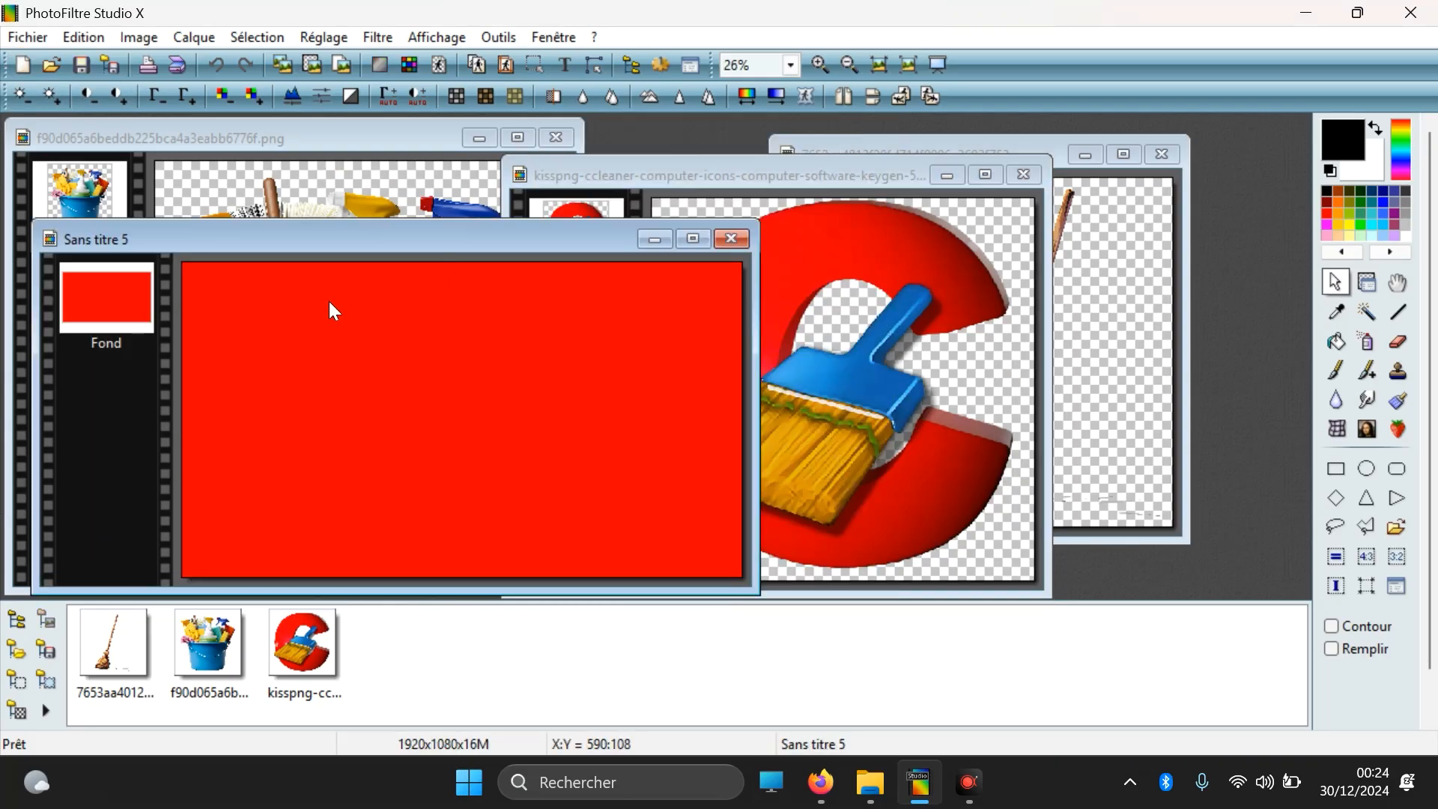
left_click_drag(183, 262, 346, 576)
right_click(263, 339)
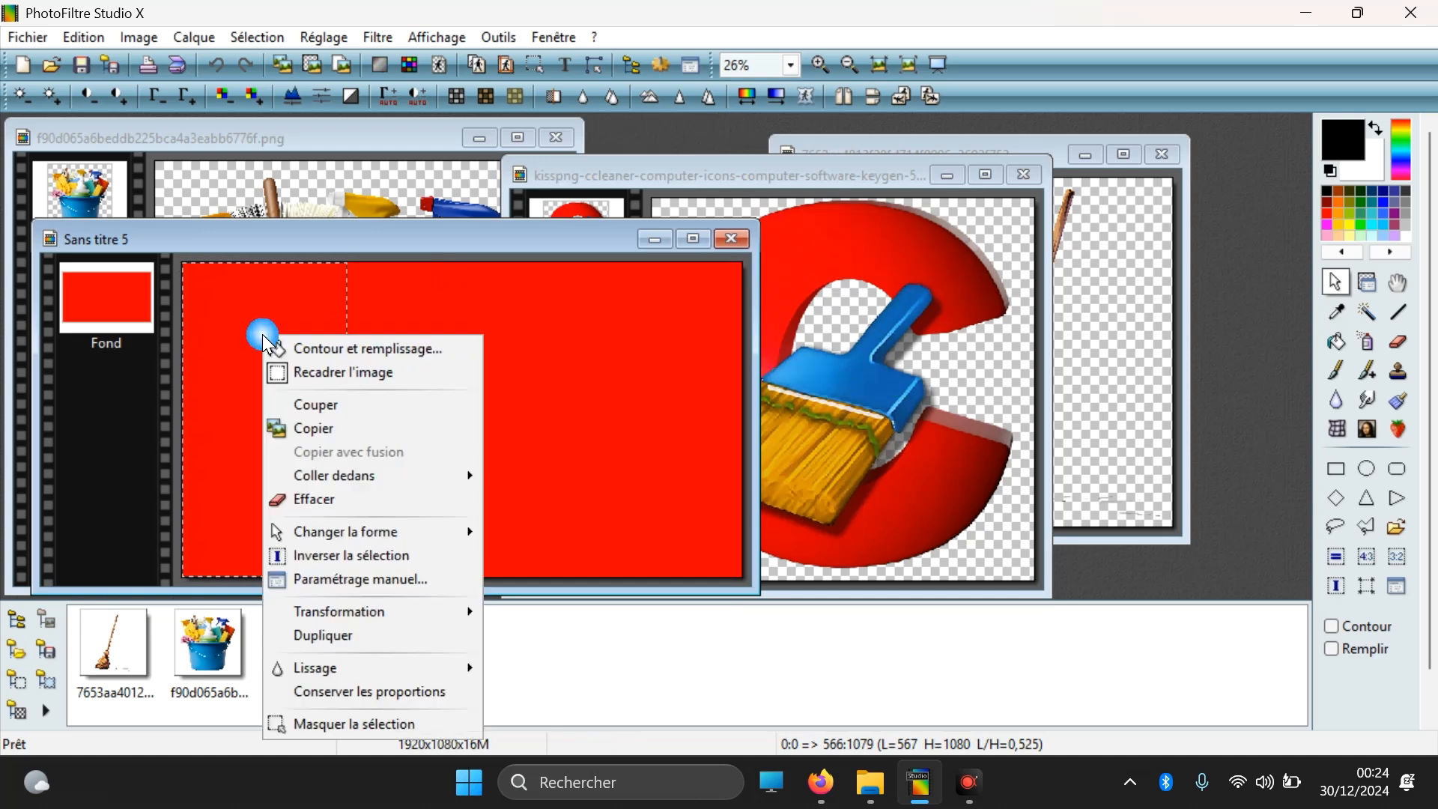
left_click(302, 352)
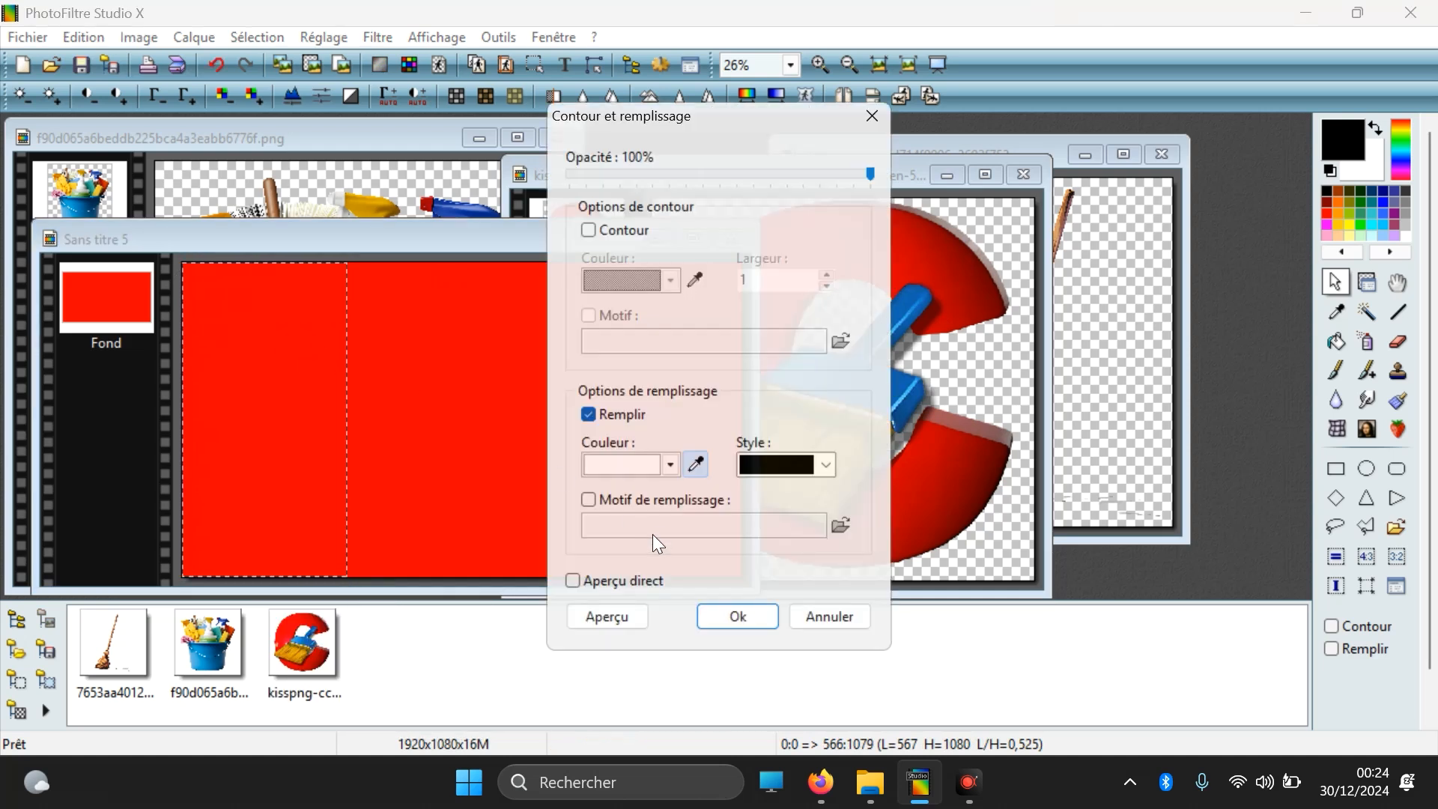
left_click(718, 612)
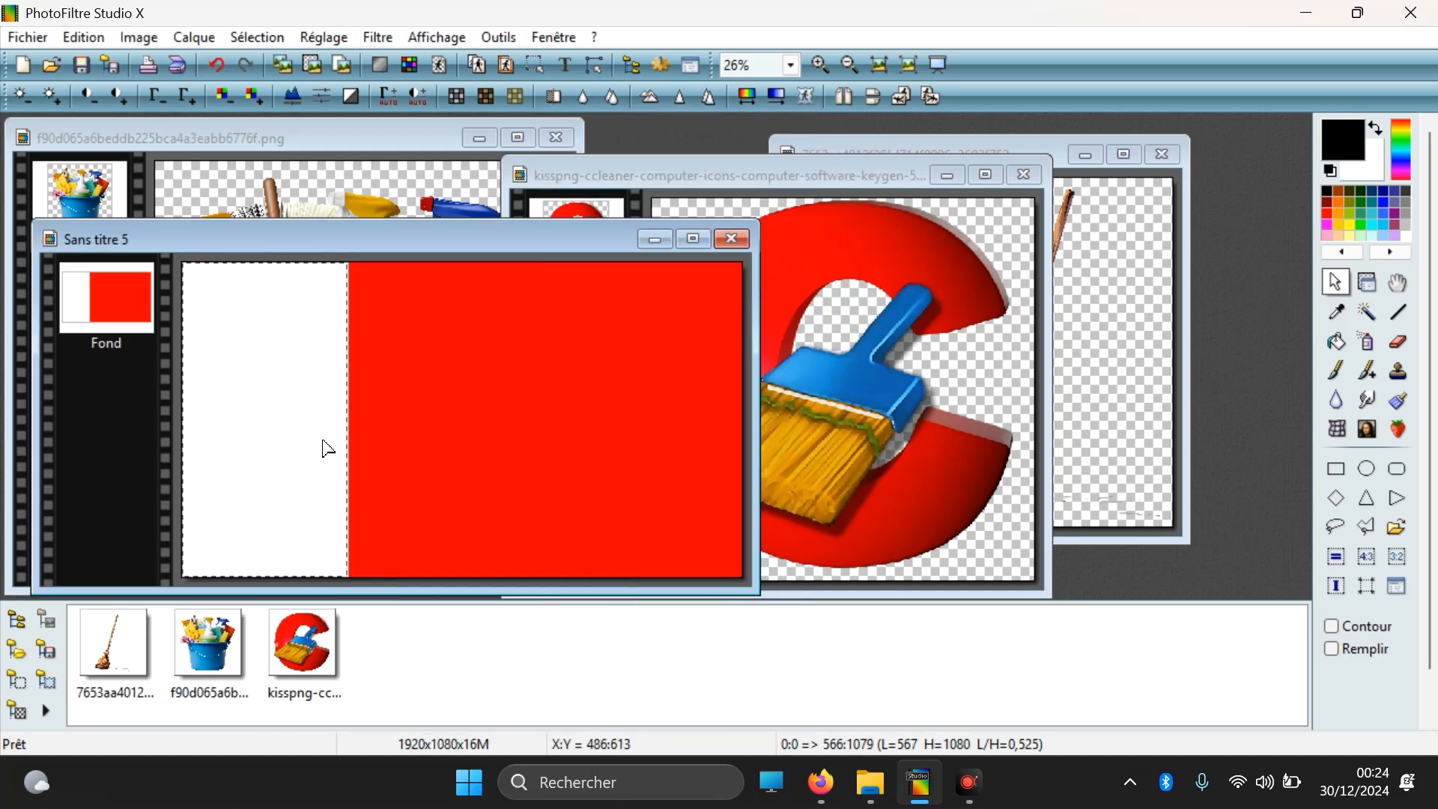
Step: Fill a full-height strip about 470 pixels wide along the red canvas's right edge with white at 100% opacity
left_click_drag(323, 441, 915, 452)
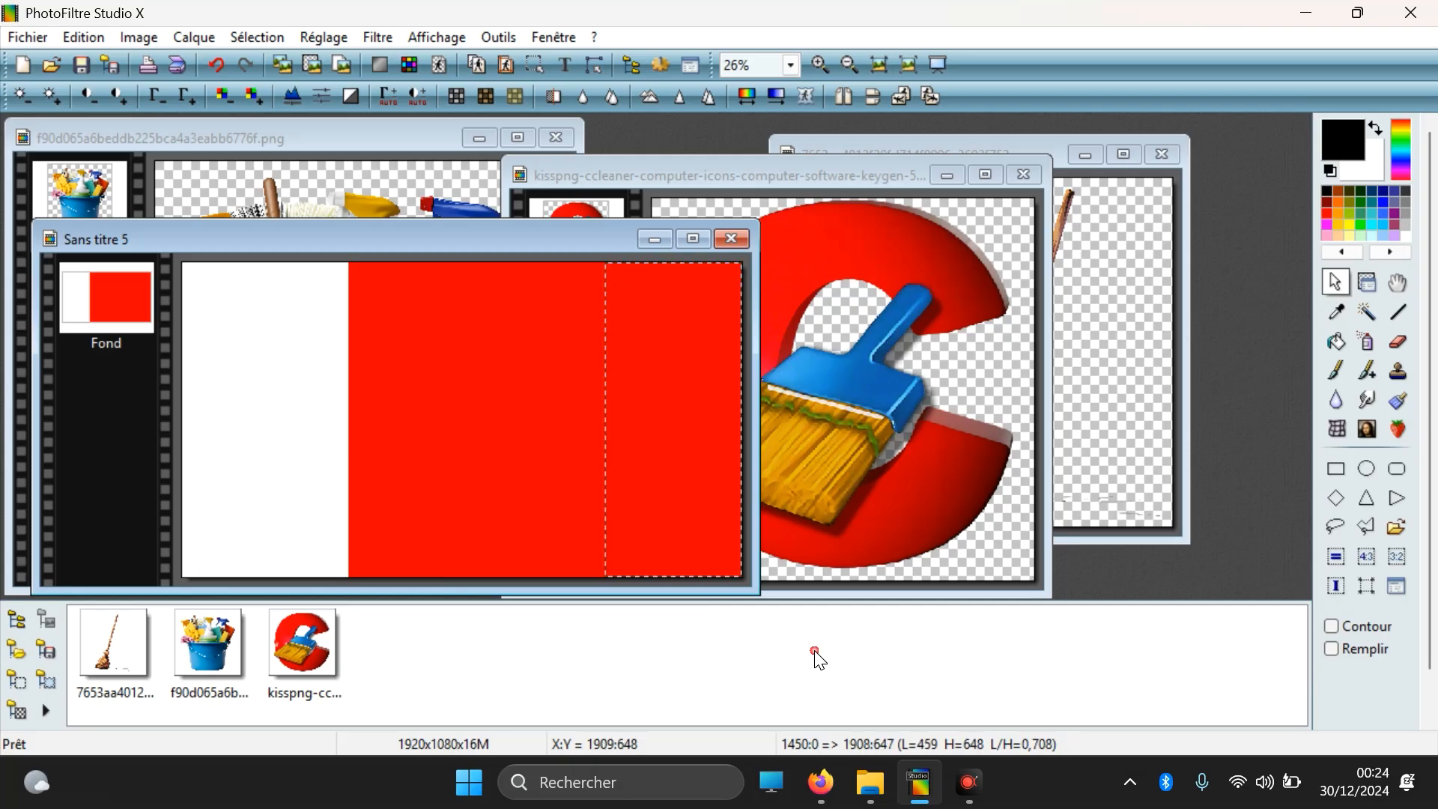
right_click(695, 356)
left_click(727, 370)
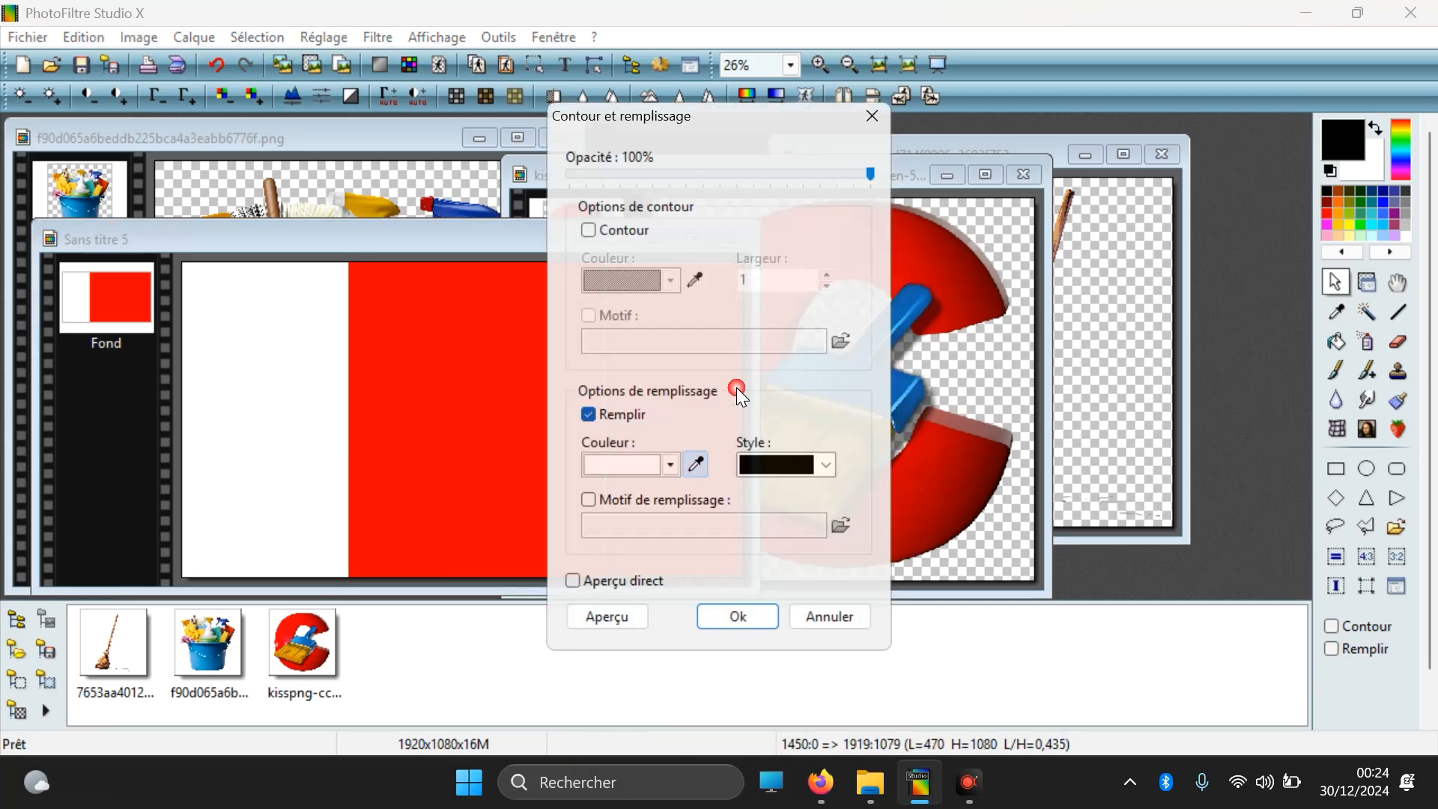
left_click(764, 608)
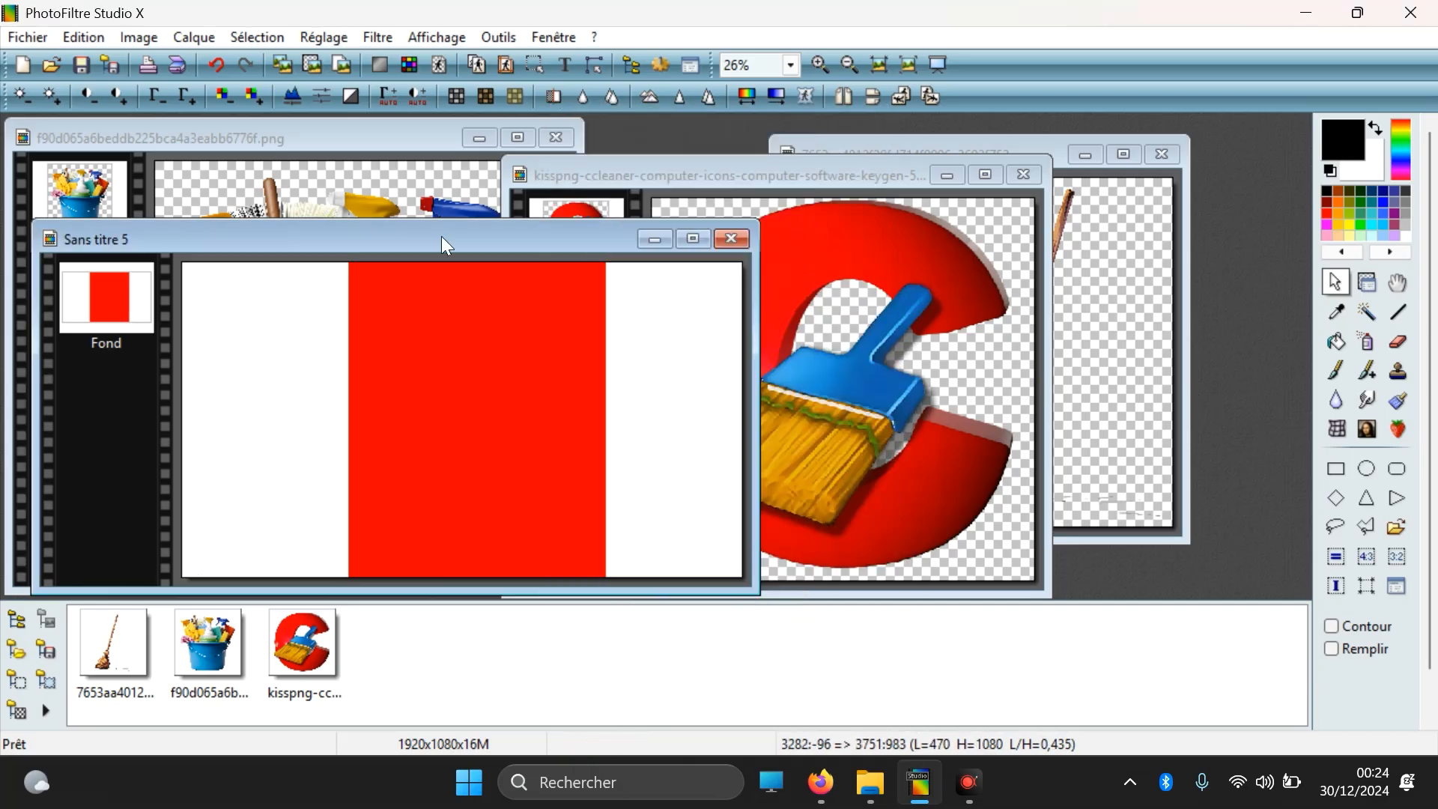
Step: Copy a selection of about 3110 × 3180 pixels covering the bucket picture and move its window clear of the red and white image
left_click(419, 196)
left_click_drag(158, 161, 669, 700)
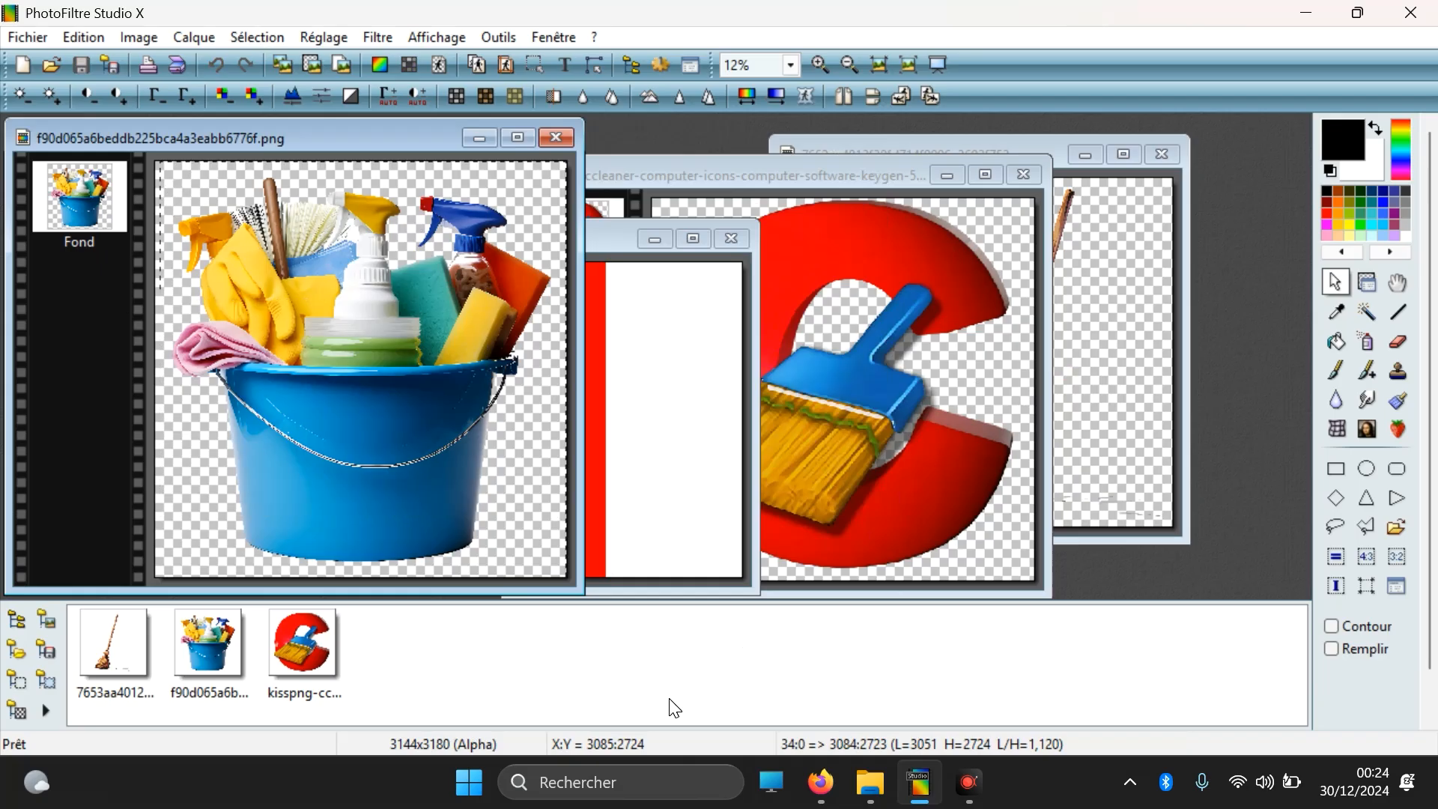
right_click(390, 362)
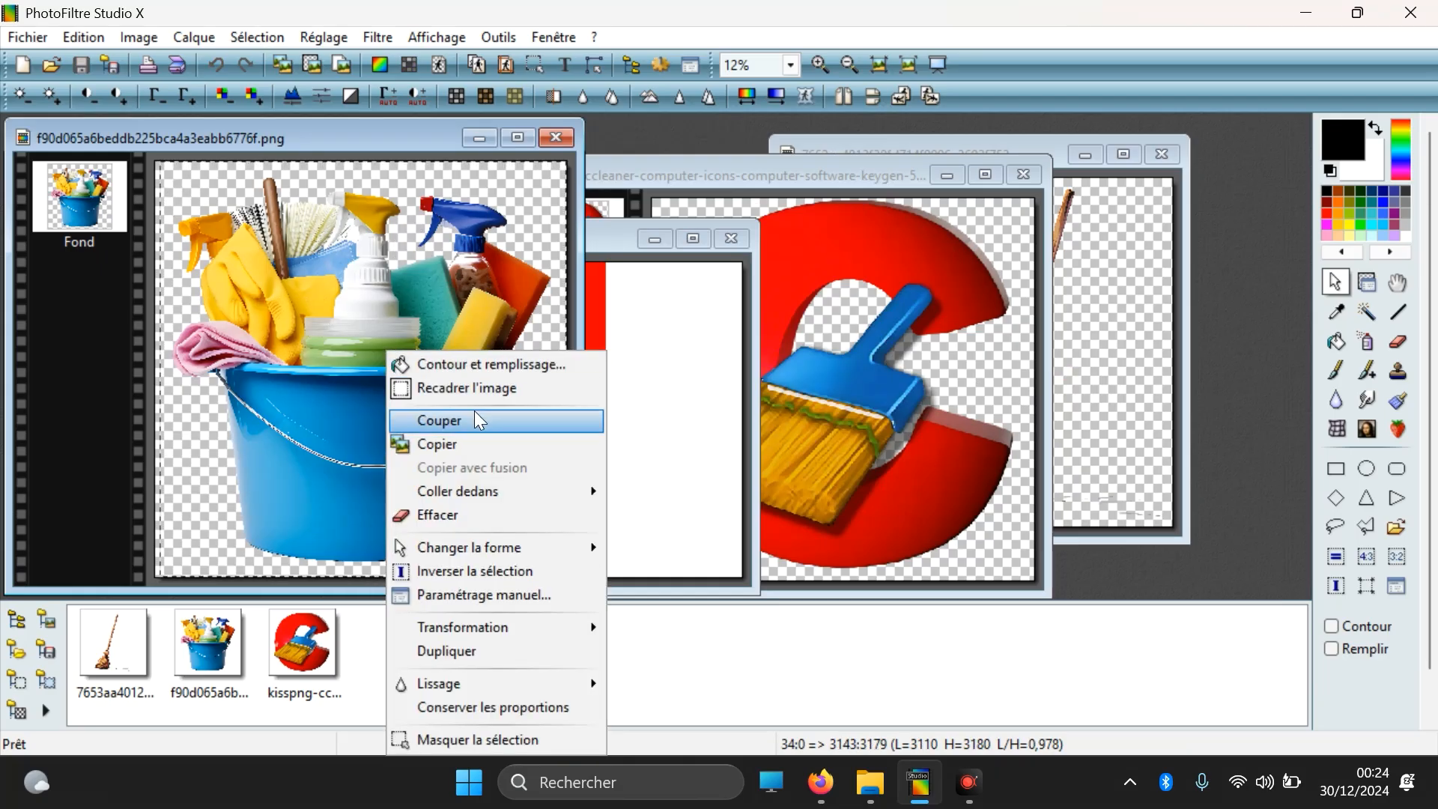
left_click(435, 451)
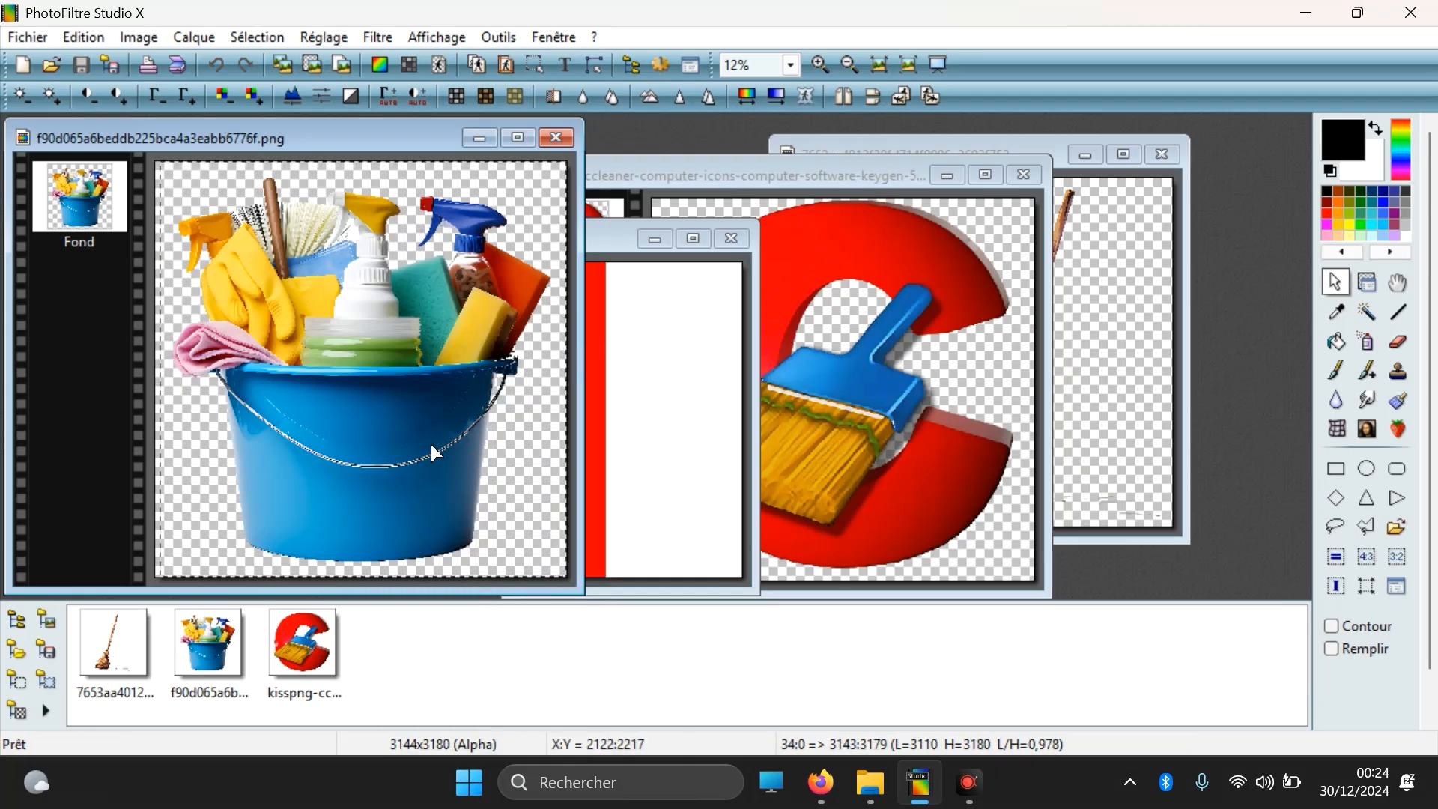
left_click_drag(271, 138, 987, 137)
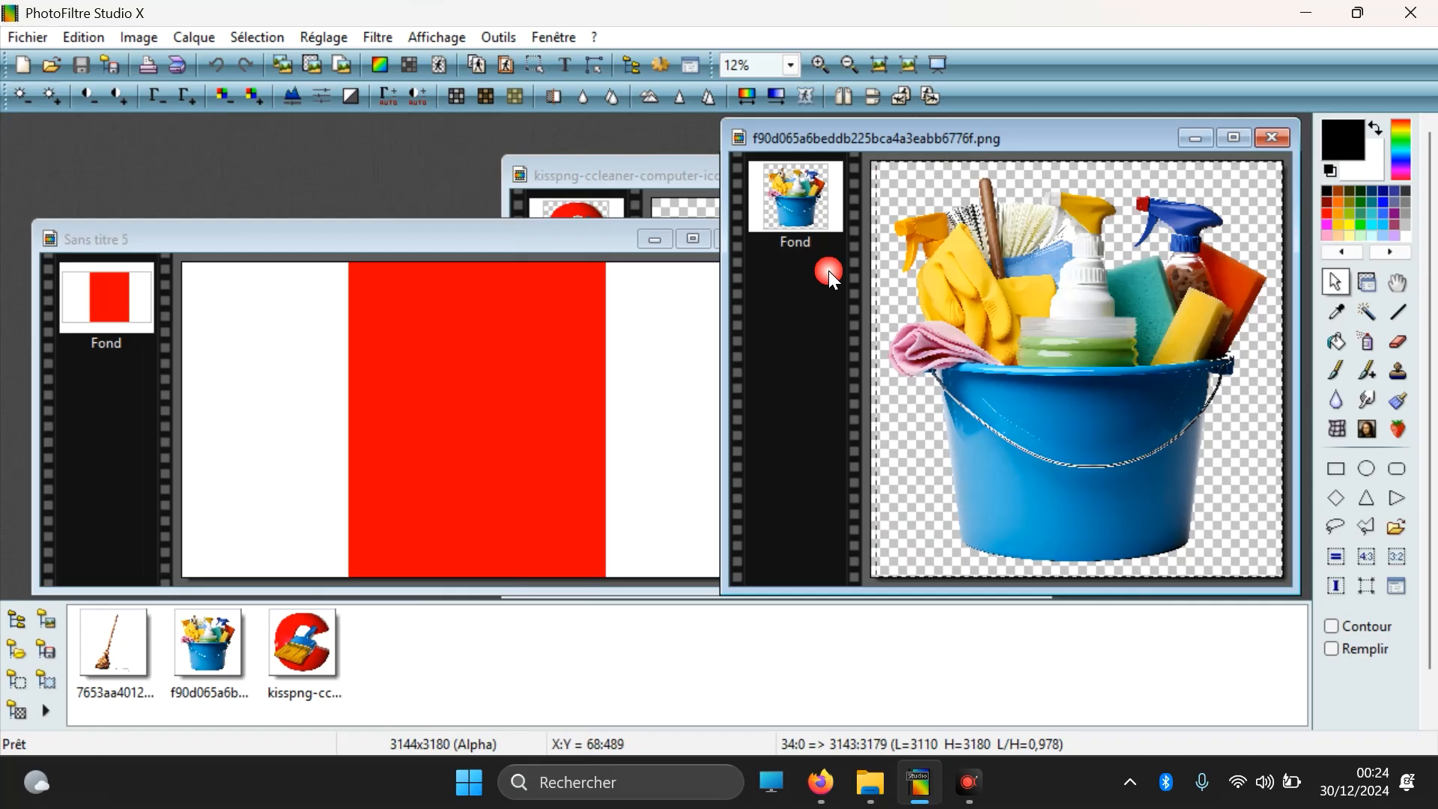
Step: Paste the bucket, size adjusted, into a selection of about 448 × 509 pixels low in the right white strip, and close its source image
left_click(645, 501)
left_click_drag(610, 428, 741, 575)
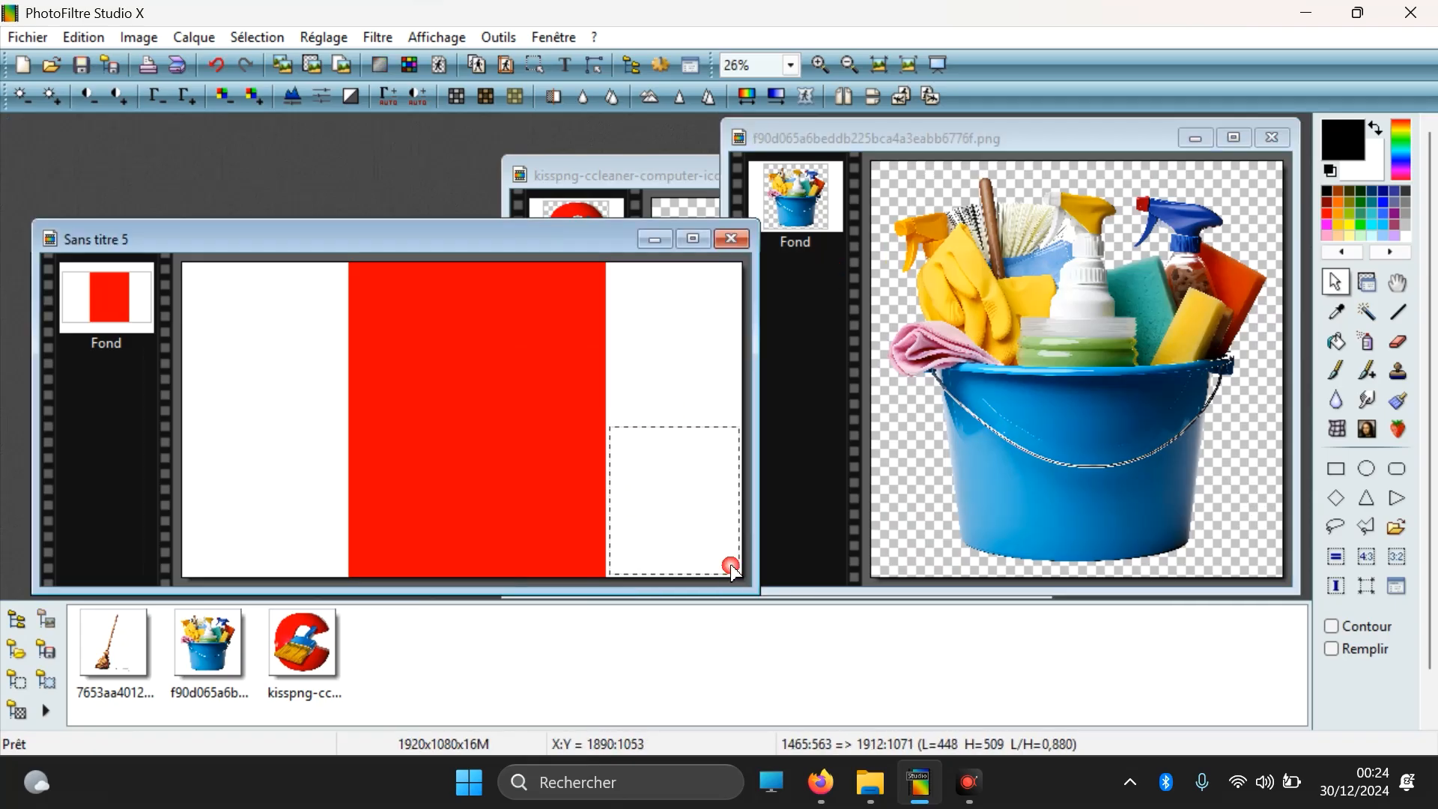
right_click(700, 515)
left_click(808, 241)
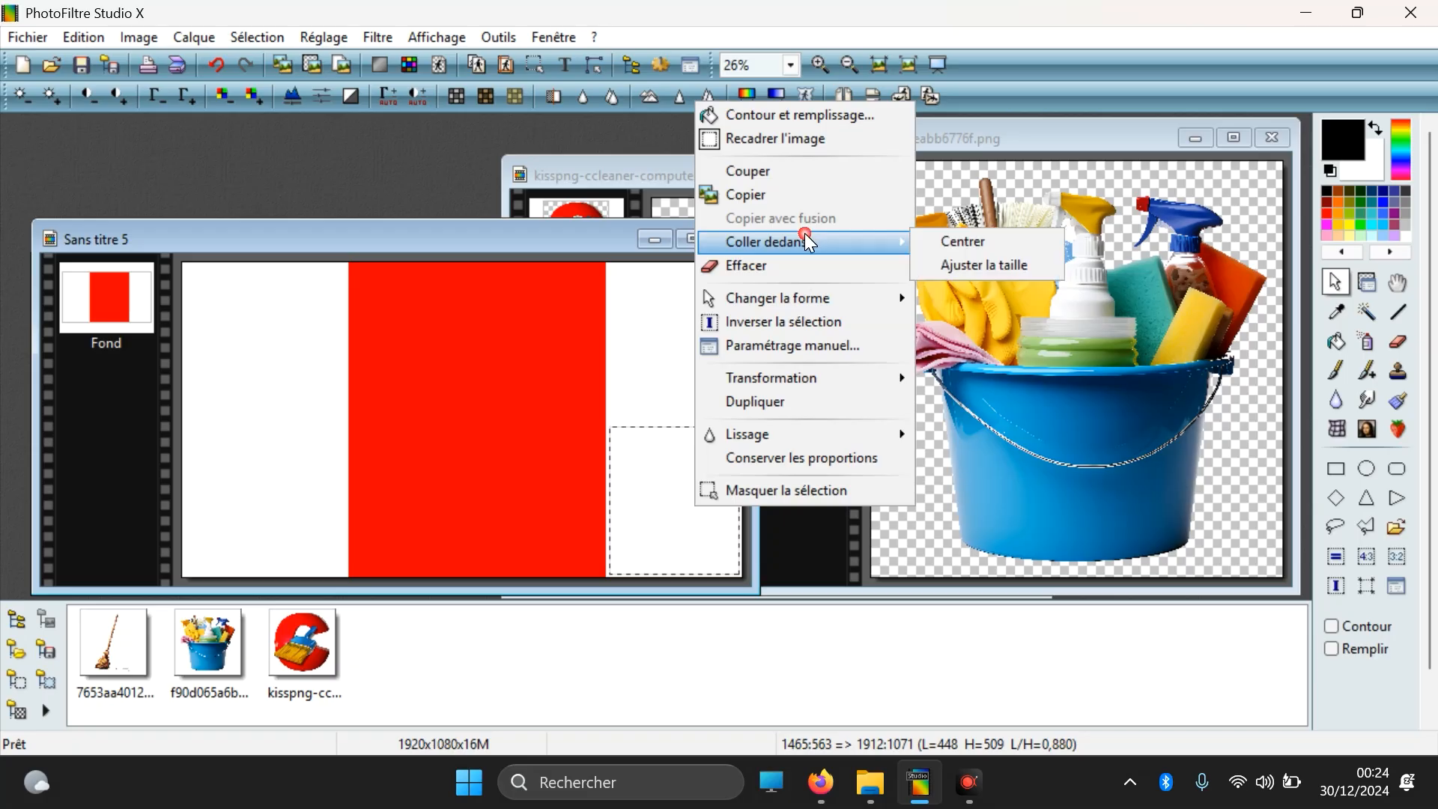
left_click(978, 266)
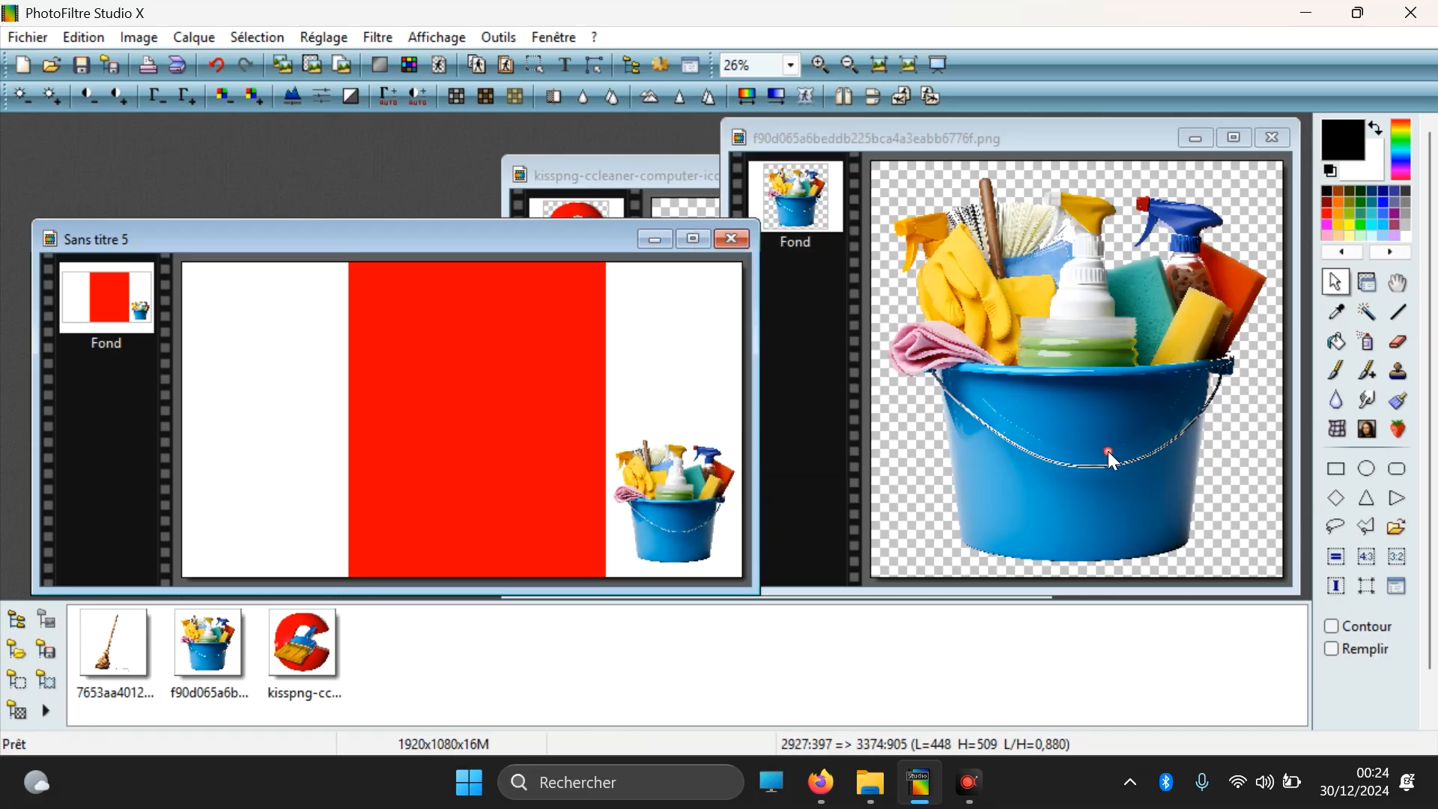
left_click(1273, 137)
Step: Select the entire CCleaner logo picture and copy it
left_click(1009, 483)
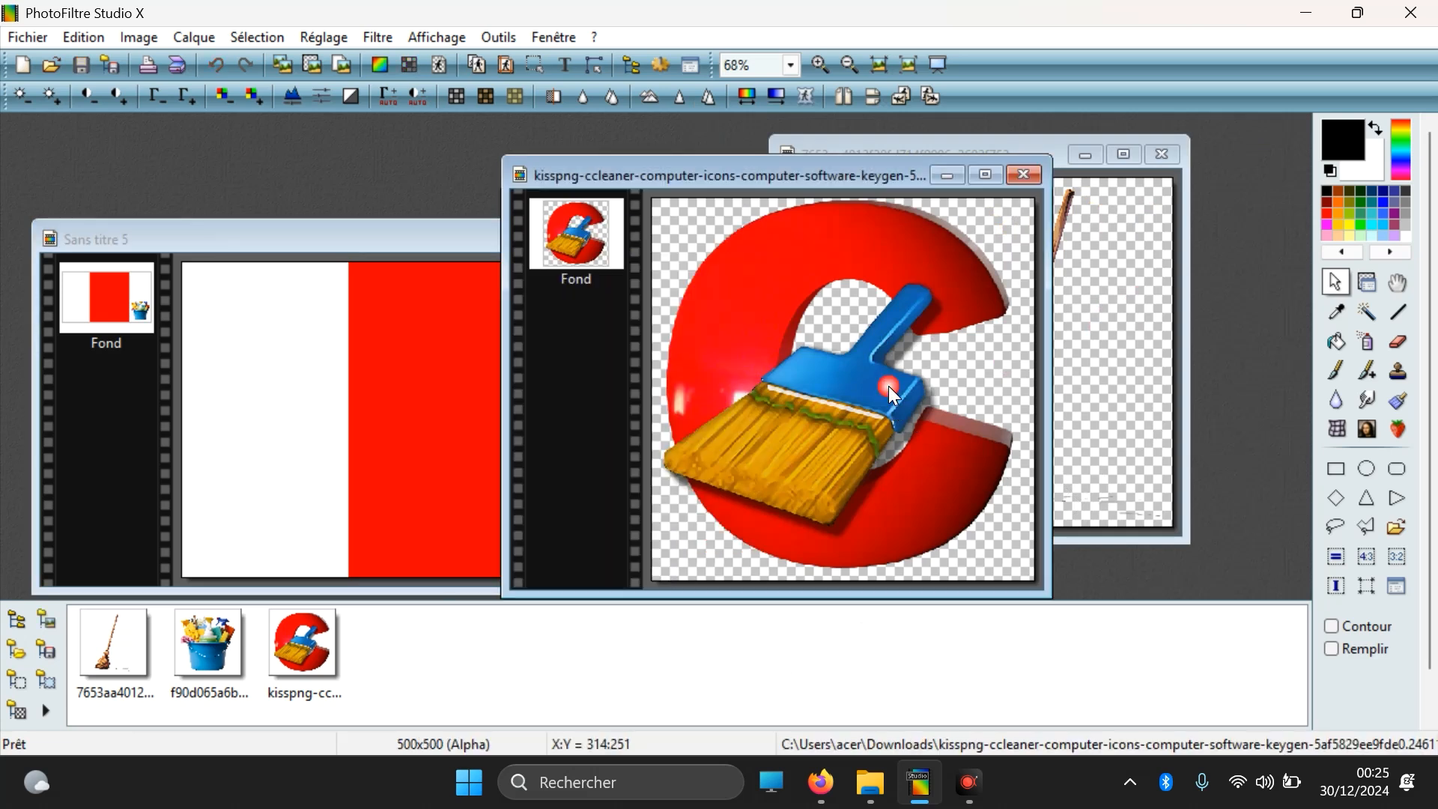
key("ctrl+a")
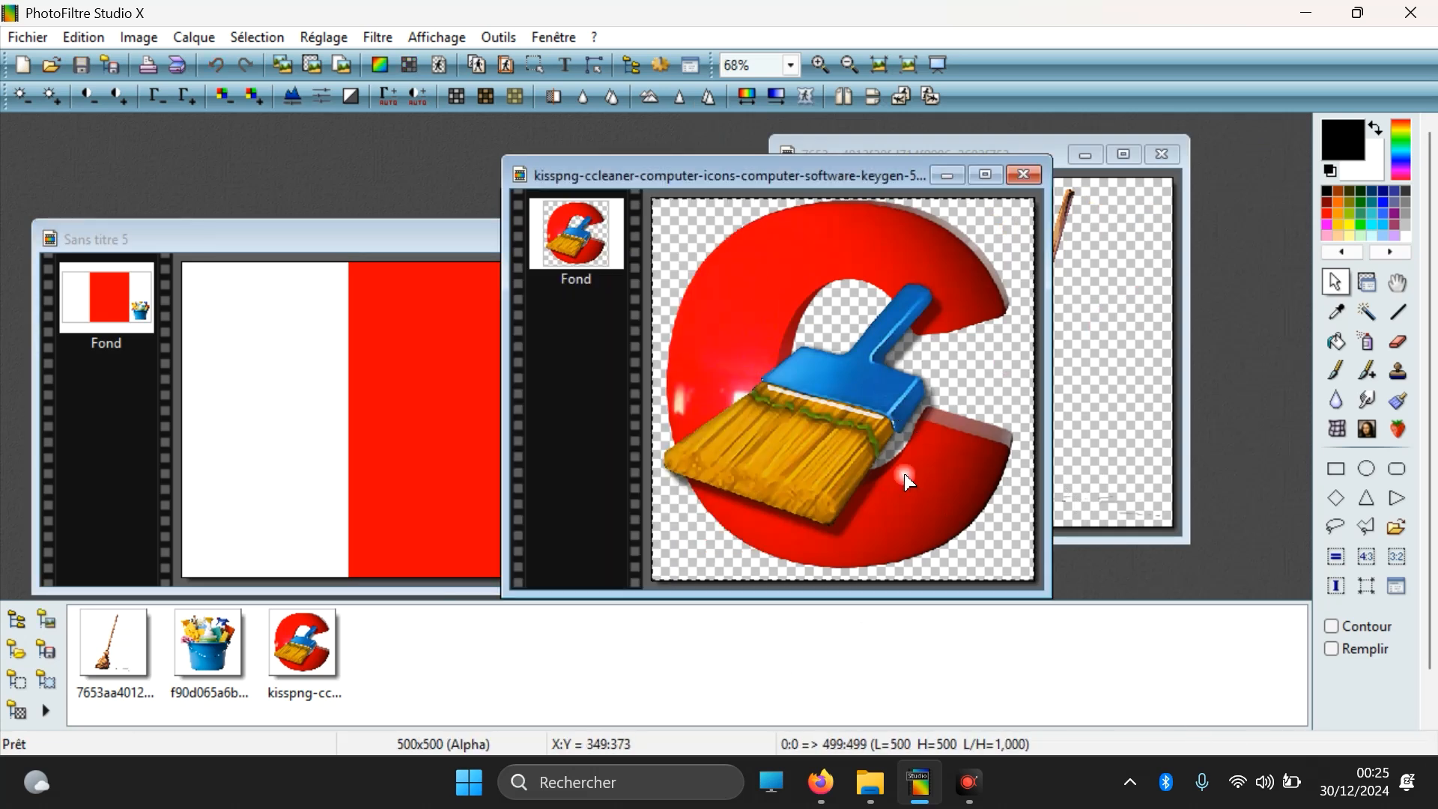
right_click(777, 350)
left_click(816, 447)
Step: Paste the logo, size adjusted, into a selection of about 455 × 494 pixels above the bucket, and move the selection off the canvas
left_click(385, 504)
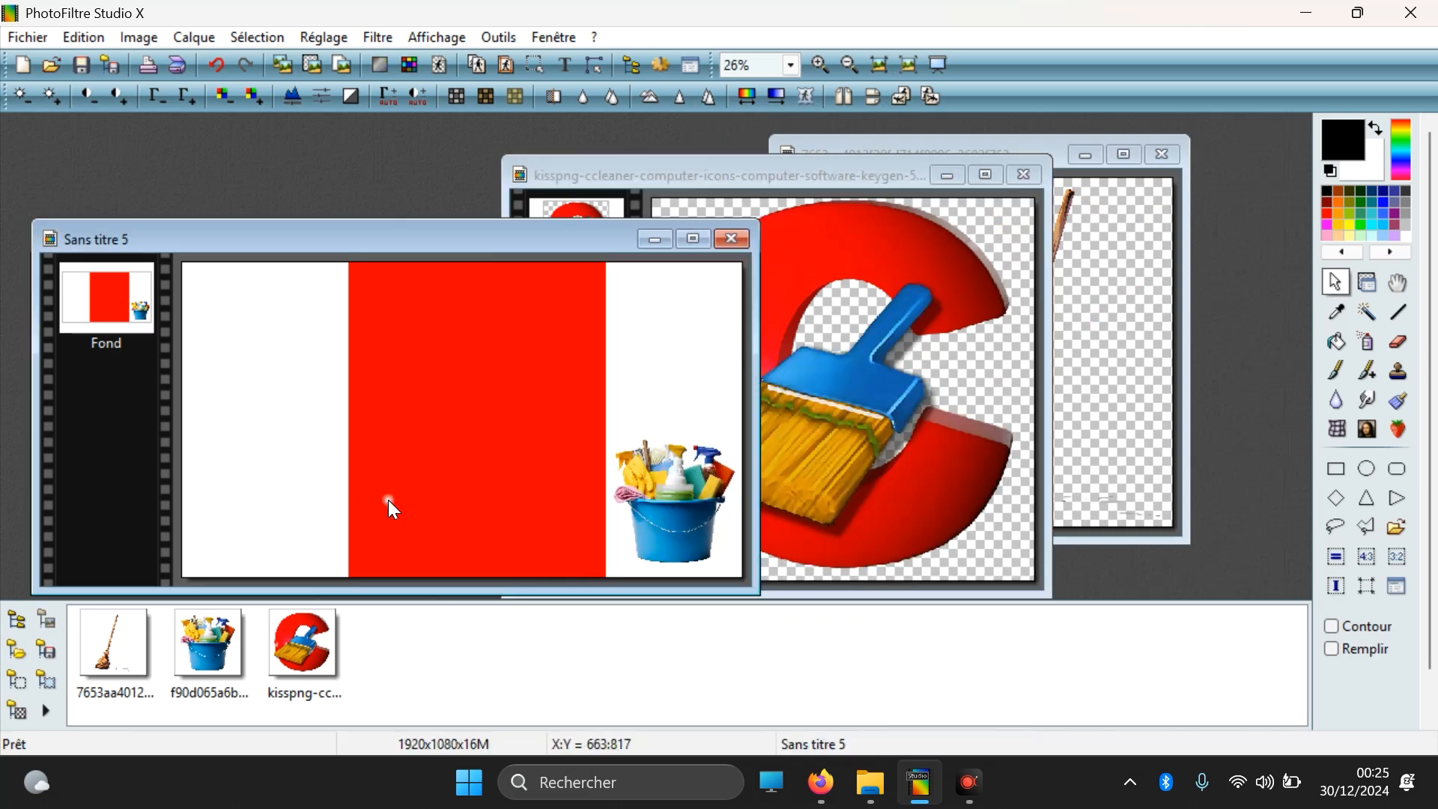
left_click_drag(610, 263, 741, 405)
right_click(709, 353)
mouse_move(824, 491)
left_click(996, 514)
left_click_drag(758, 376, 1206, 382)
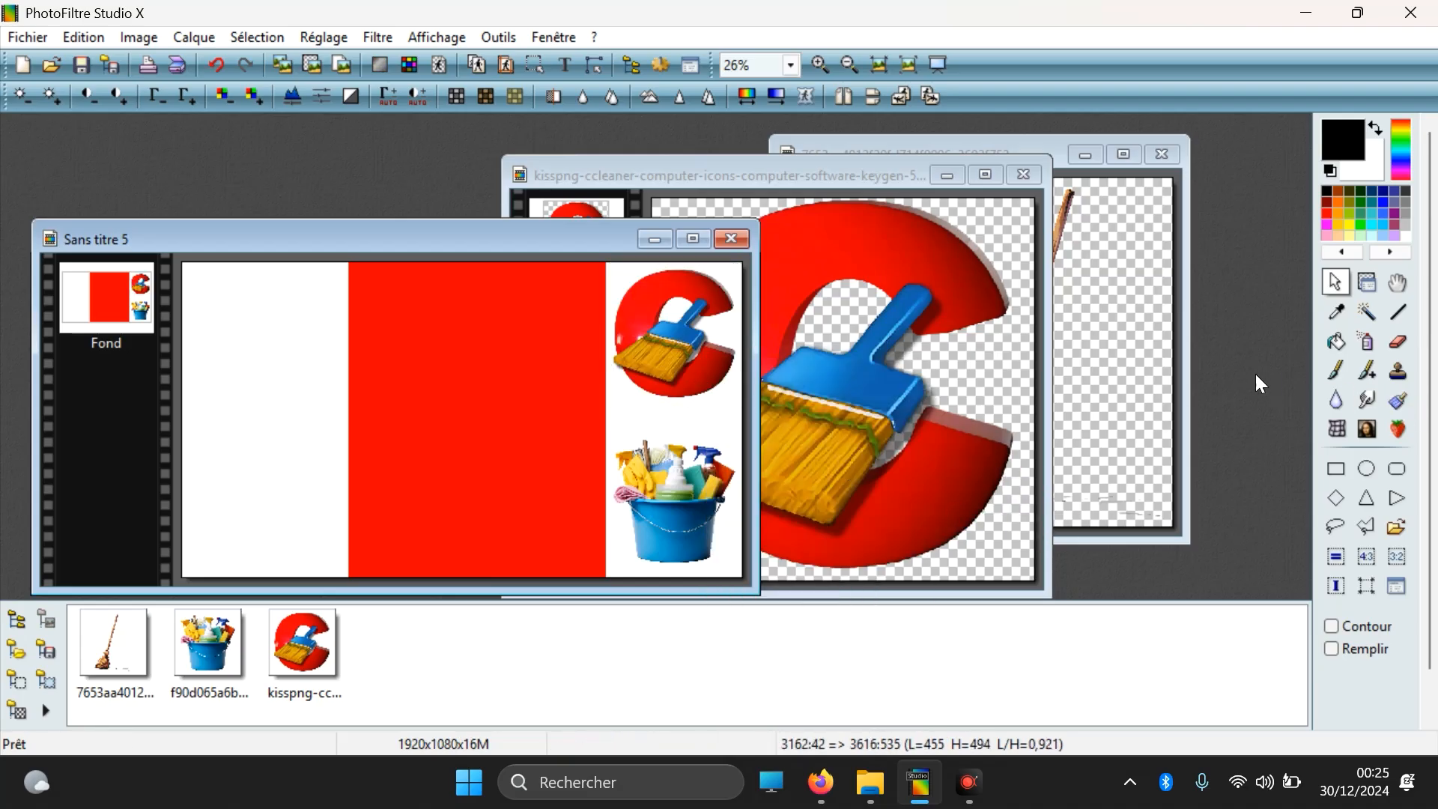
Step: Copy a selection of about 2839 × 3940 pixels covering the broom picture
left_click(1115, 337)
left_click_drag(922, 179, 1280, 629)
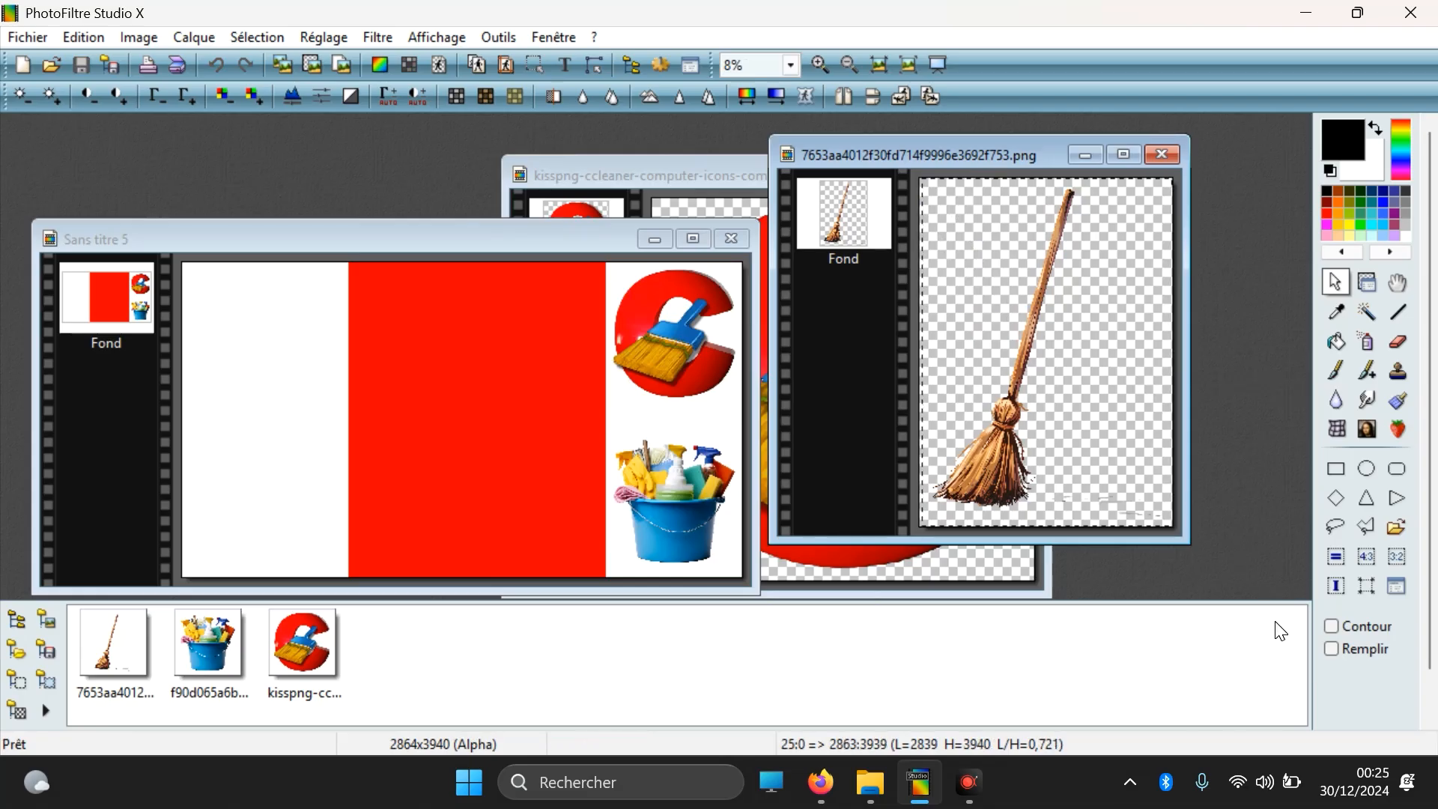
right_click(1002, 345)
left_click(1047, 431)
Step: Paste the broom centred in a selection of about 563 × 1080 pixels over the left white strip, and close the broom and logo images
left_click_drag(184, 263, 346, 578)
right_click(279, 446)
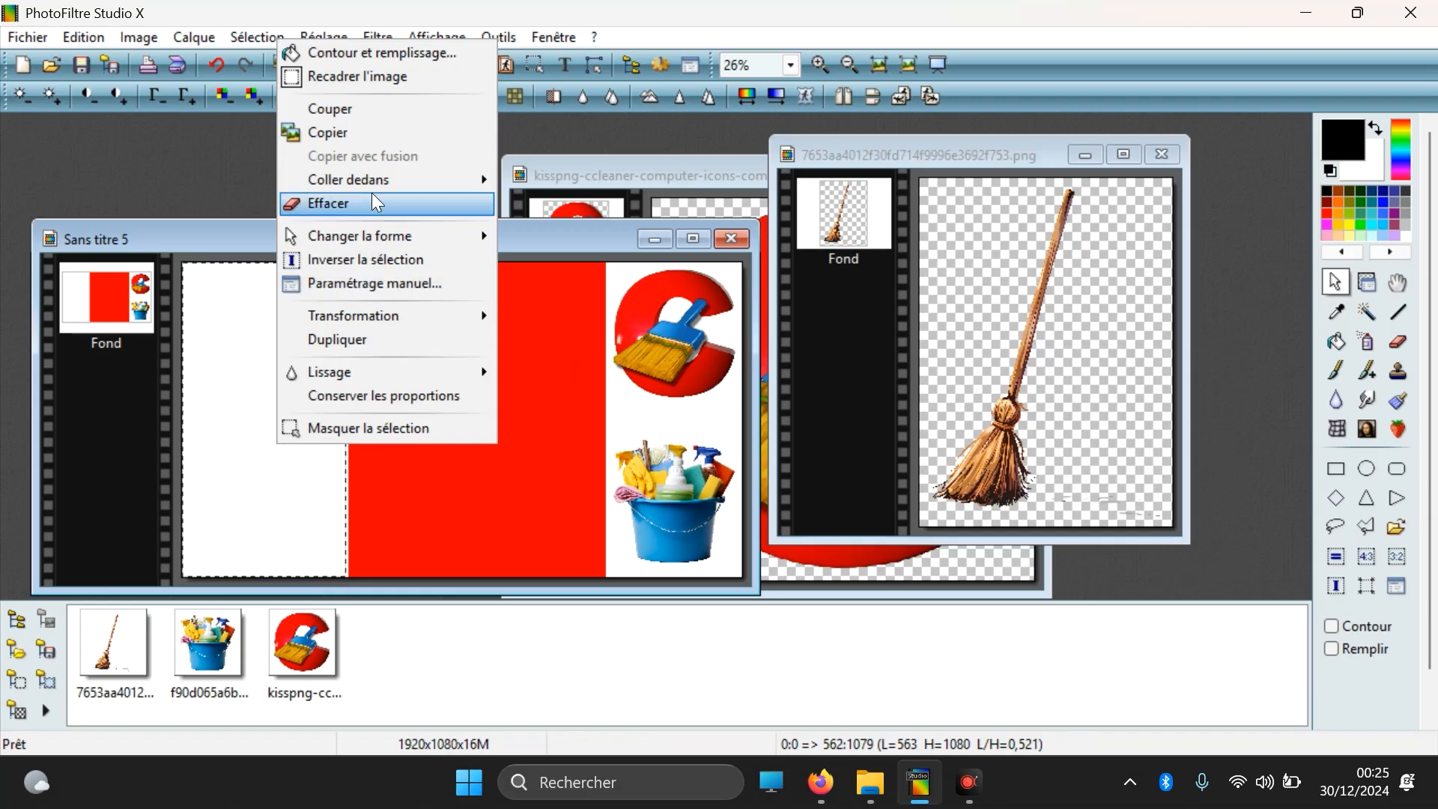
mouse_move(491, 179)
left_click(528, 203)
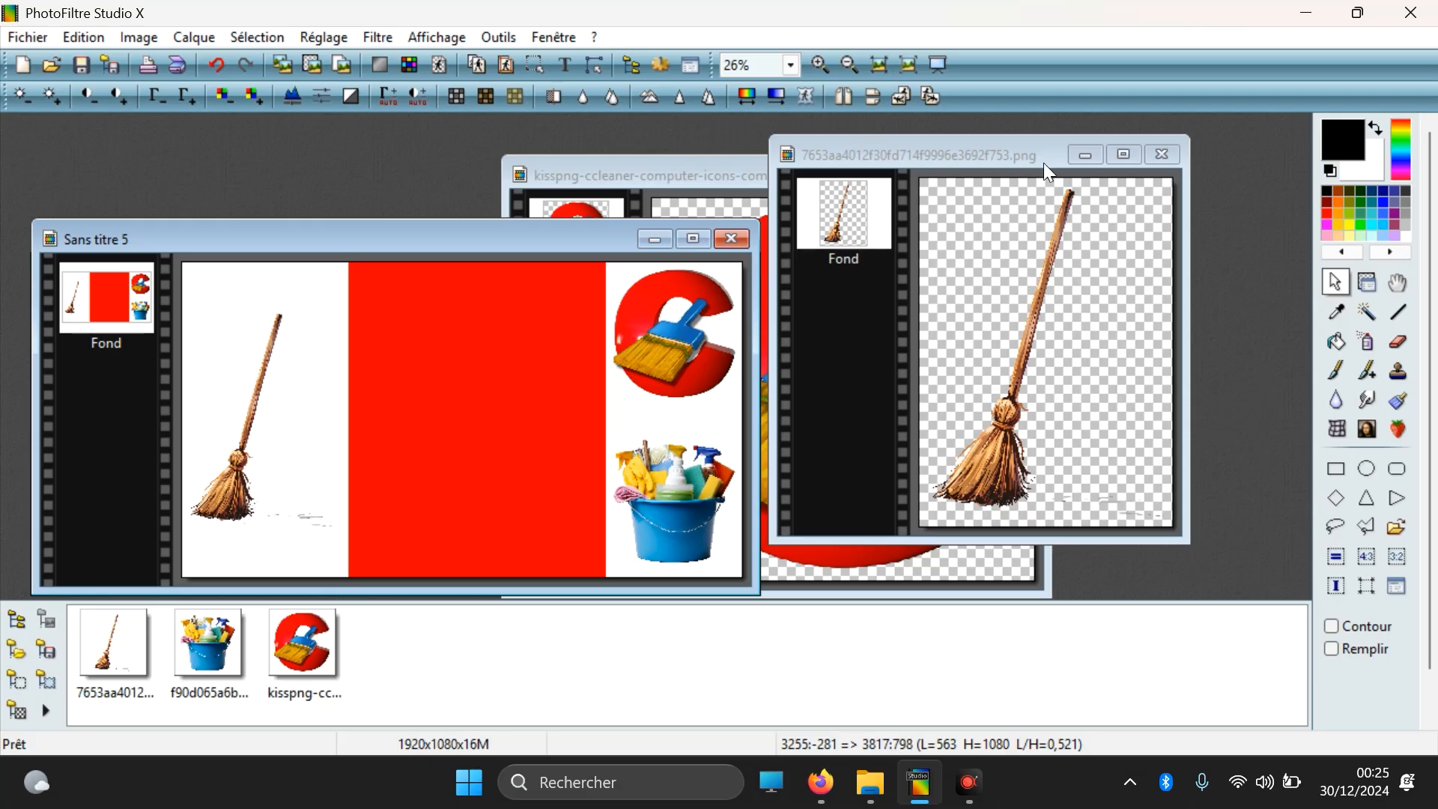
left_click(1160, 157)
left_click(1027, 176)
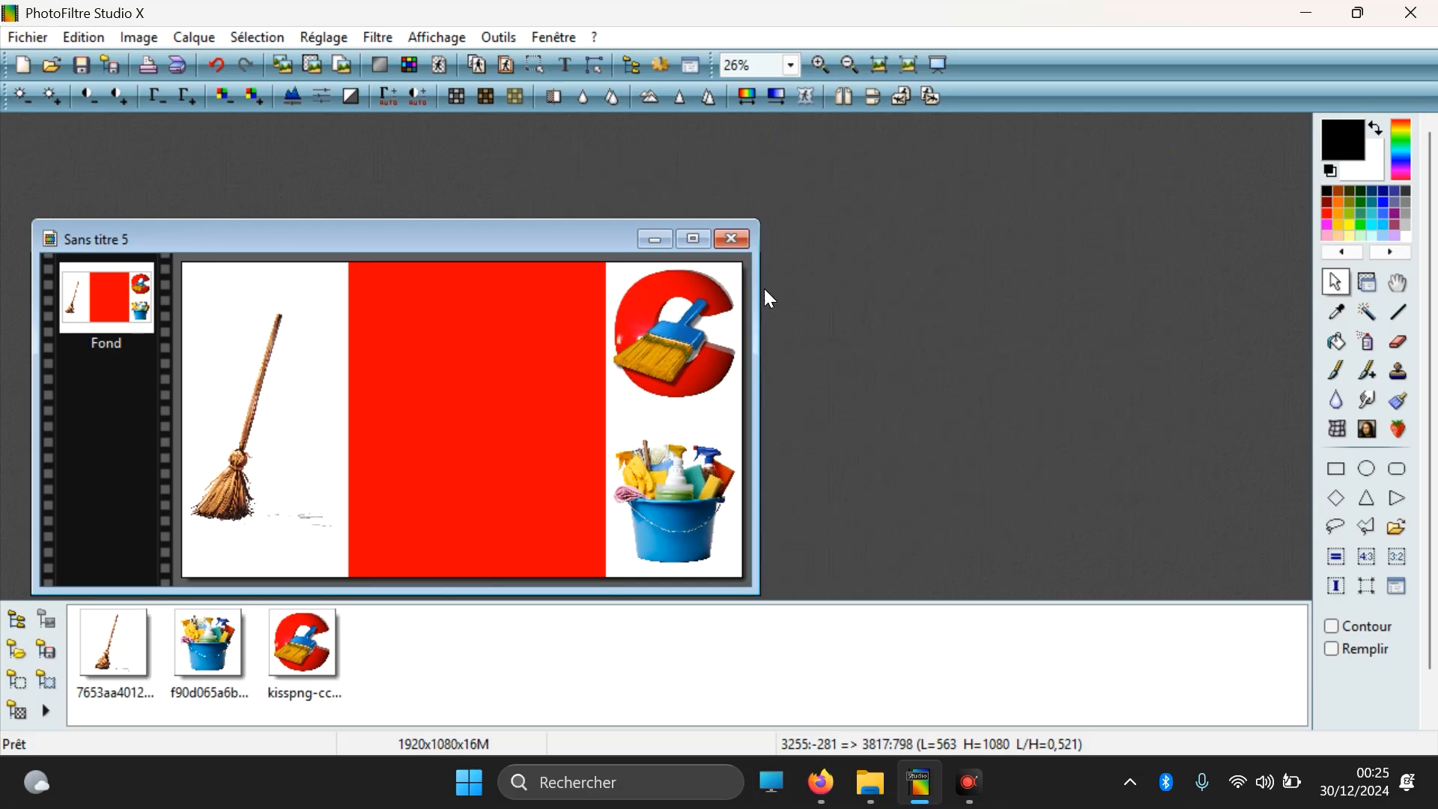
Step: Start a text on the red and white image and set its font to Comic Sans MS
left_click(567, 66)
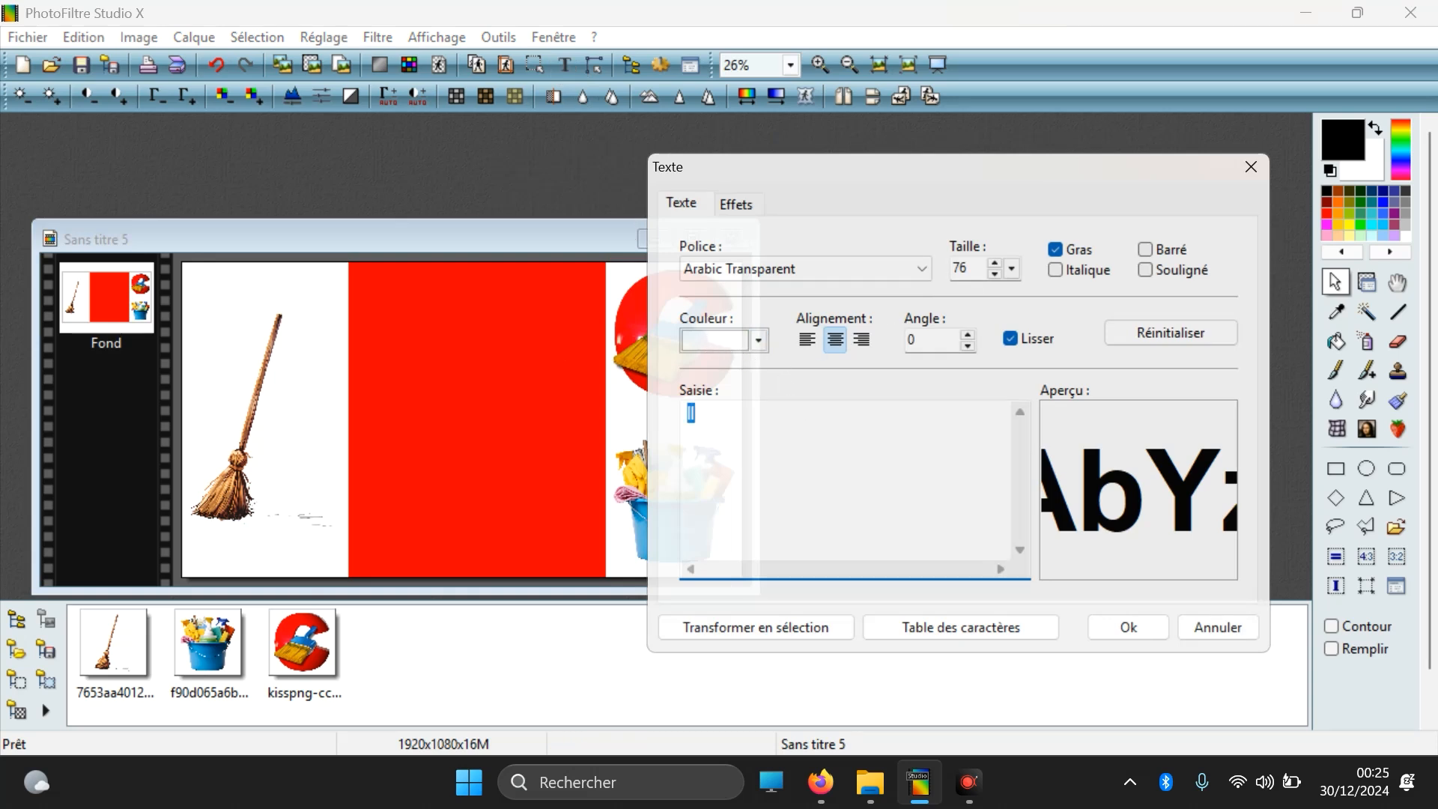
left_click(738, 265)
scroll(779, 435, "down", 9)
scroll(786, 440, "down", 18)
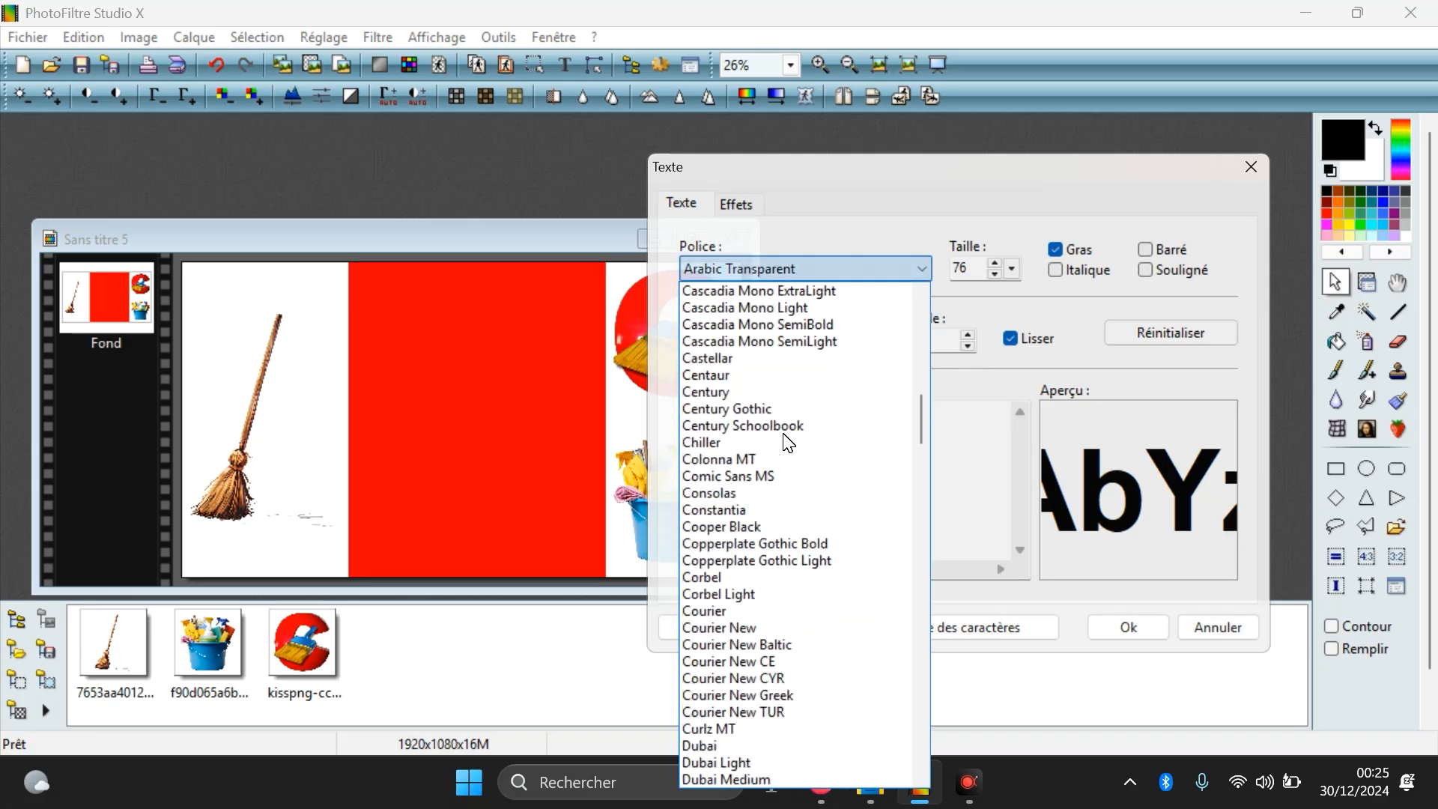
scroll(786, 448, "up", 8)
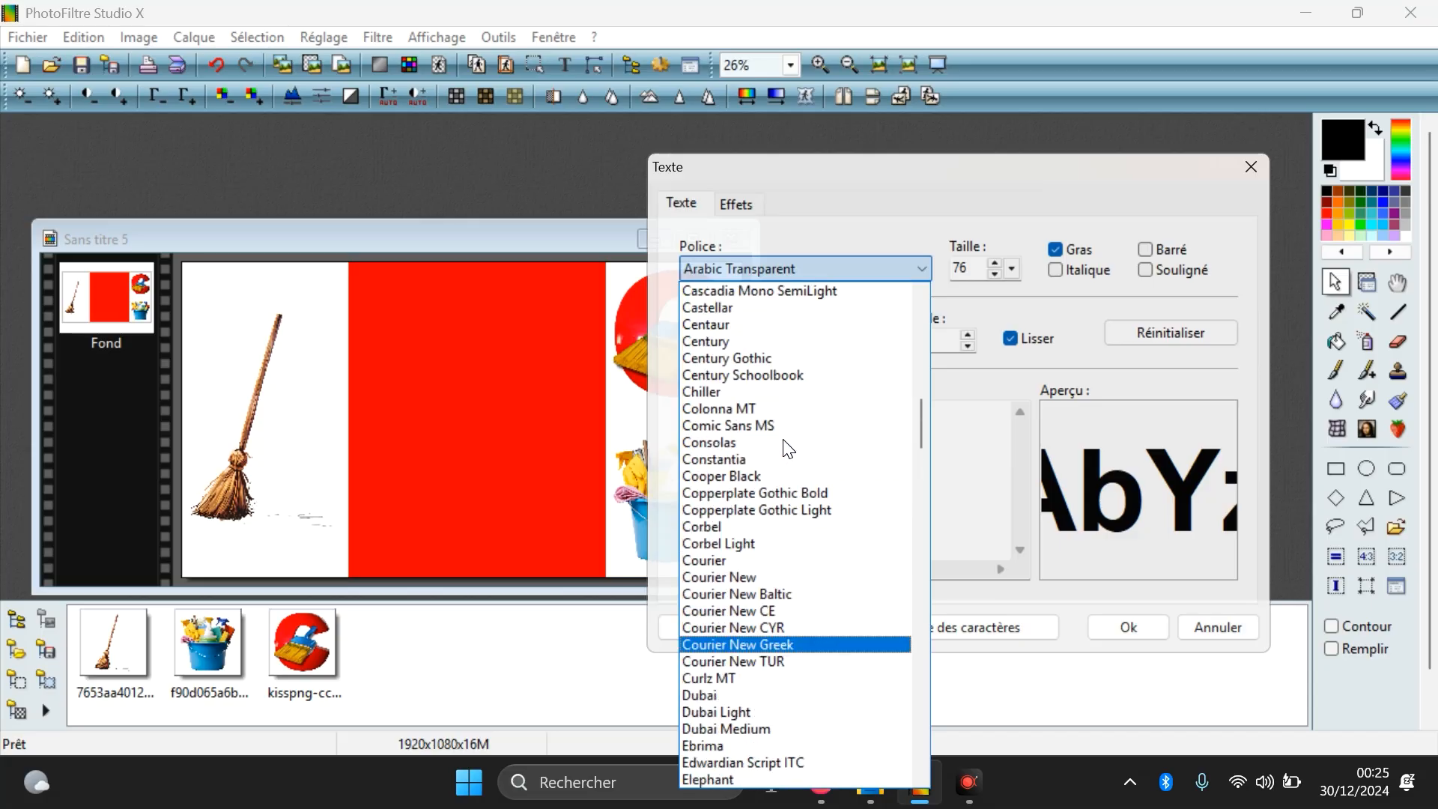
scroll(753, 457, "up", 1)
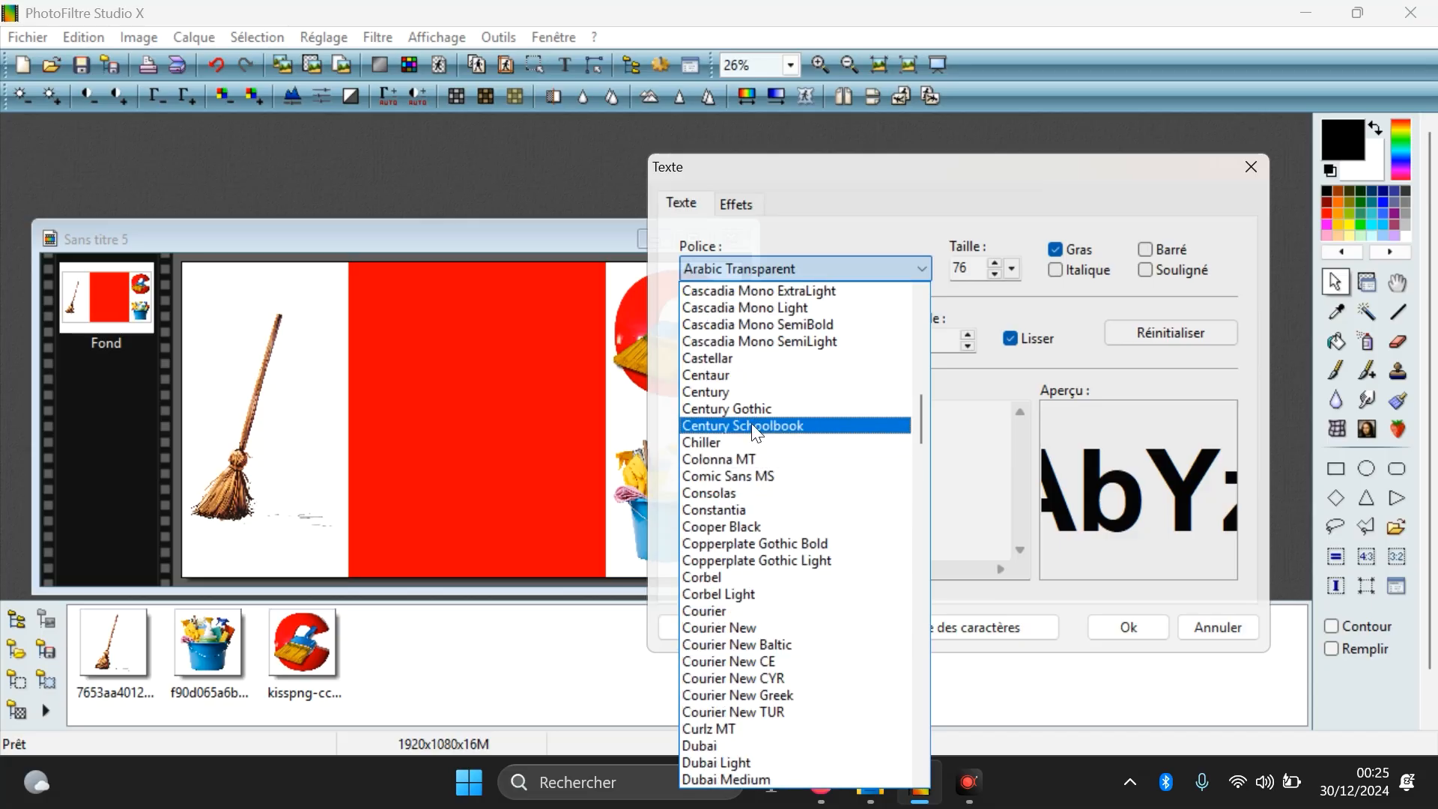
left_click(733, 480)
left_click(925, 466)
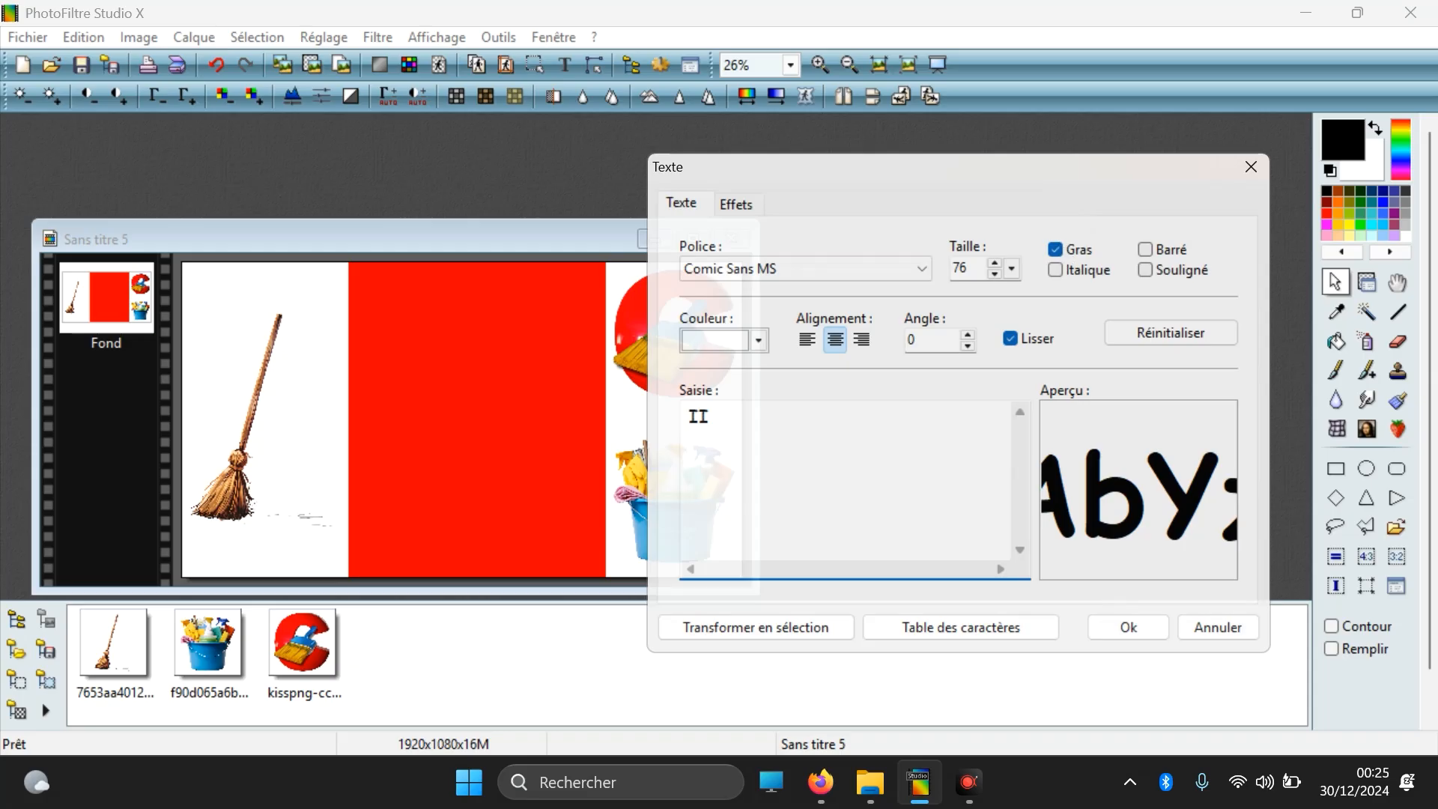
Step: Enter the text "CCLEANER / LE MEILLEUR / LOGICIEL DE / NETTOYAGE / PC" on five lines and add it to the image
key("ctrl+a")
type("ccLE")
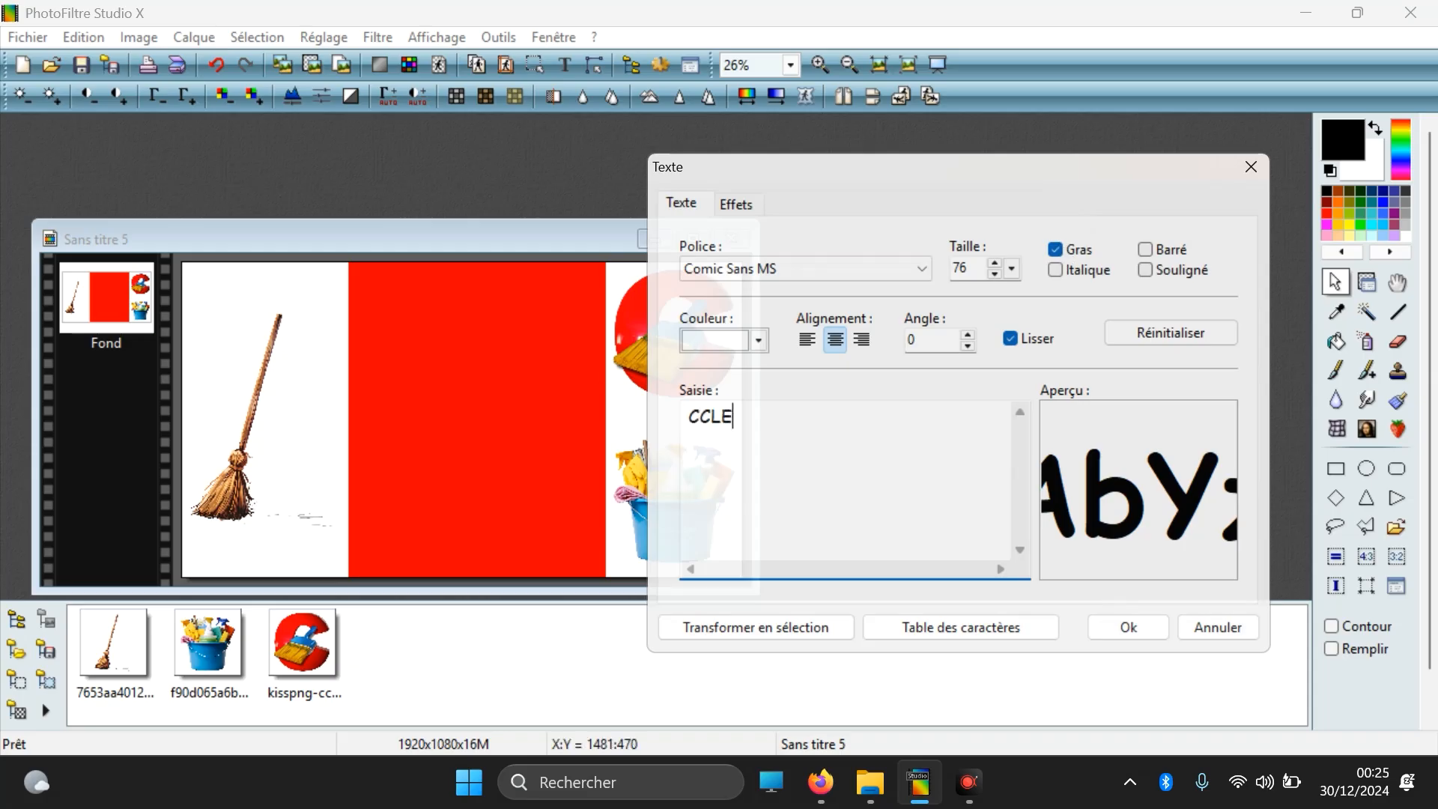
type("ANER")
key("Return")
type("LE MEILLEUR")
key("Return")
type("LOGICIEL")
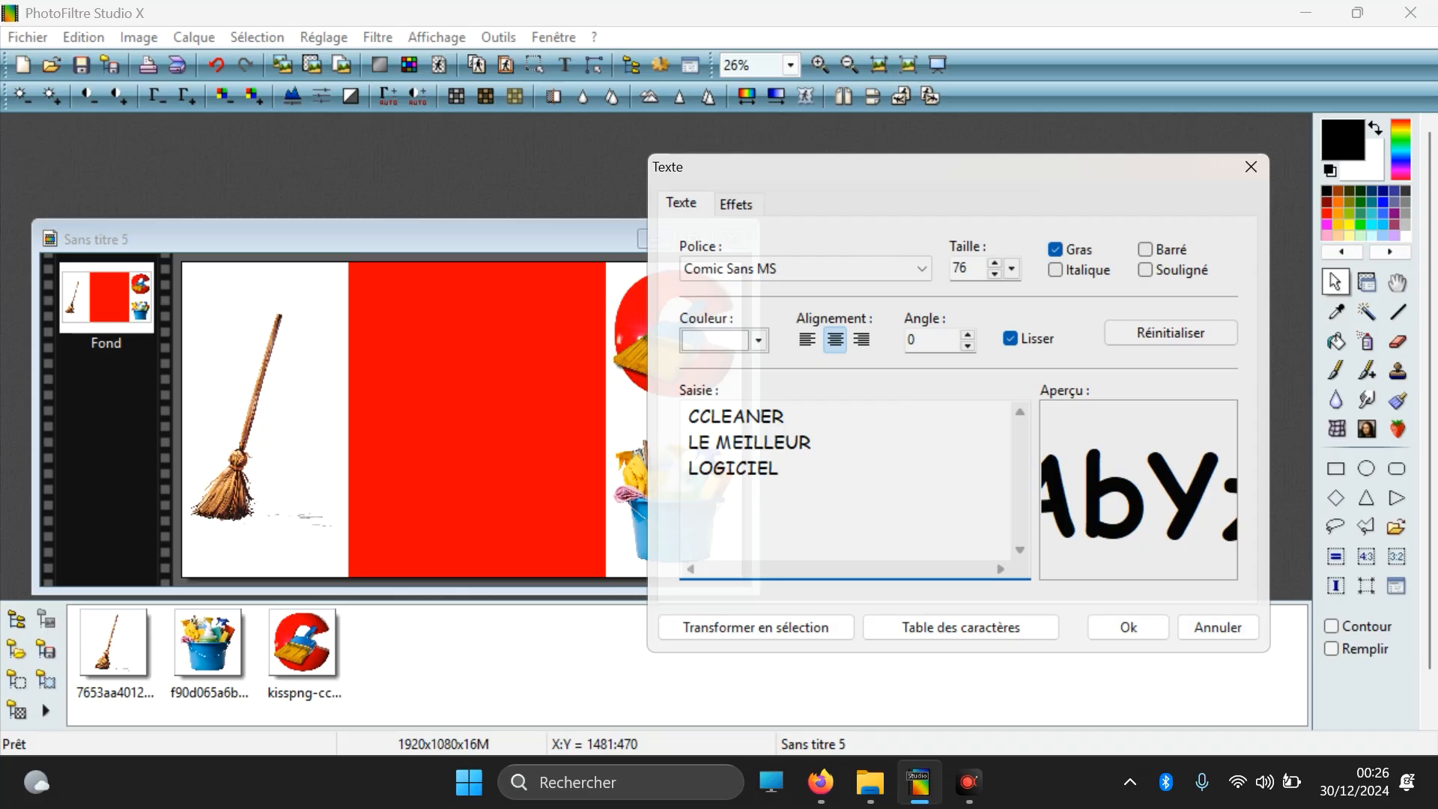
type(" DE")
key("Return")
type("NETTOYAGE")
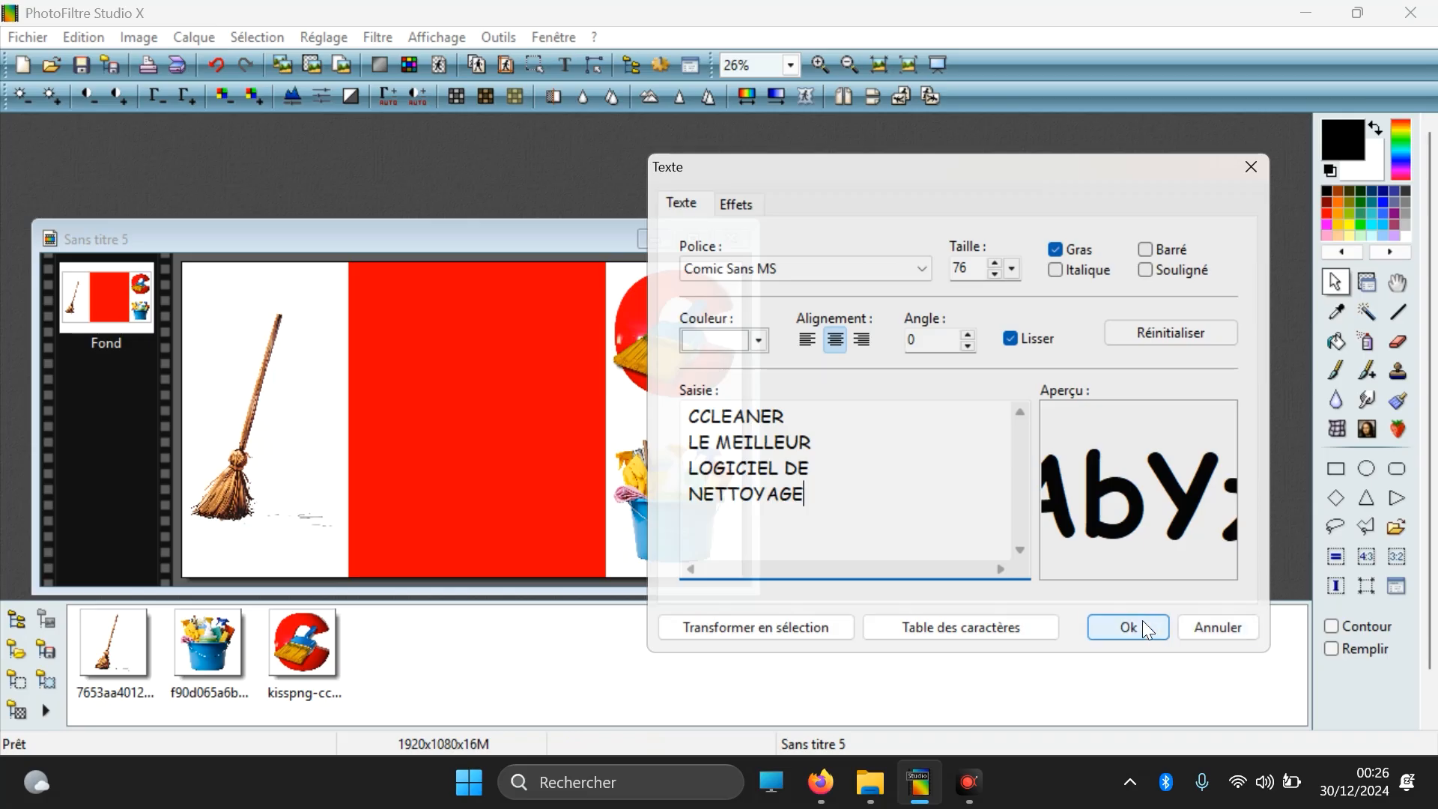
key("Return")
type("PC")
left_click(1115, 627)
Step: Move the five-line text onto the red strip, keeping its text settings as they are
left_click_drag(653, 353, 444, 406)
double_click(443, 405)
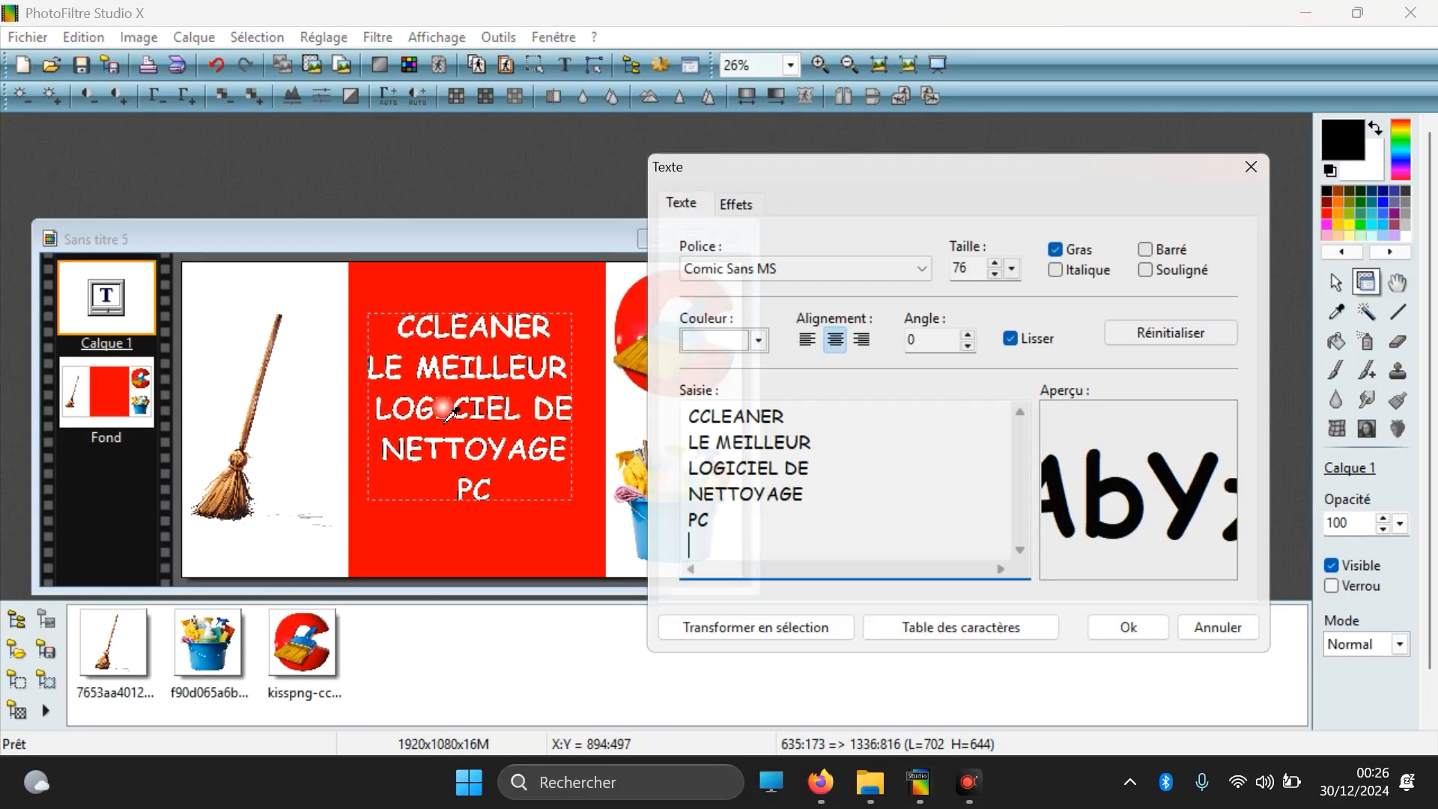
left_click(1115, 640)
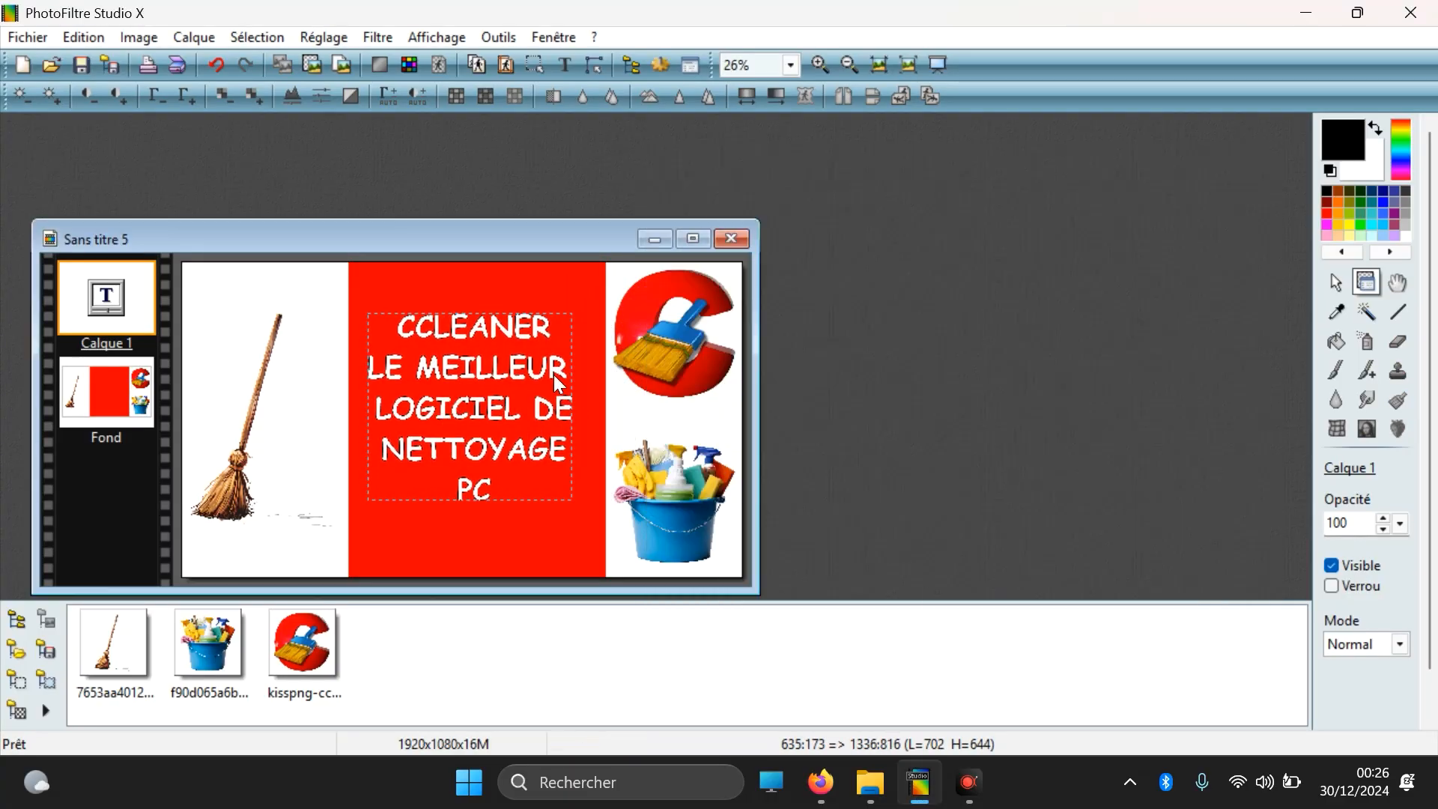
Step: Insert a blank line between each of the five text lines and move the text up to the red strip's upper edge
double_click(528, 370)
left_click(786, 416)
key("Return")
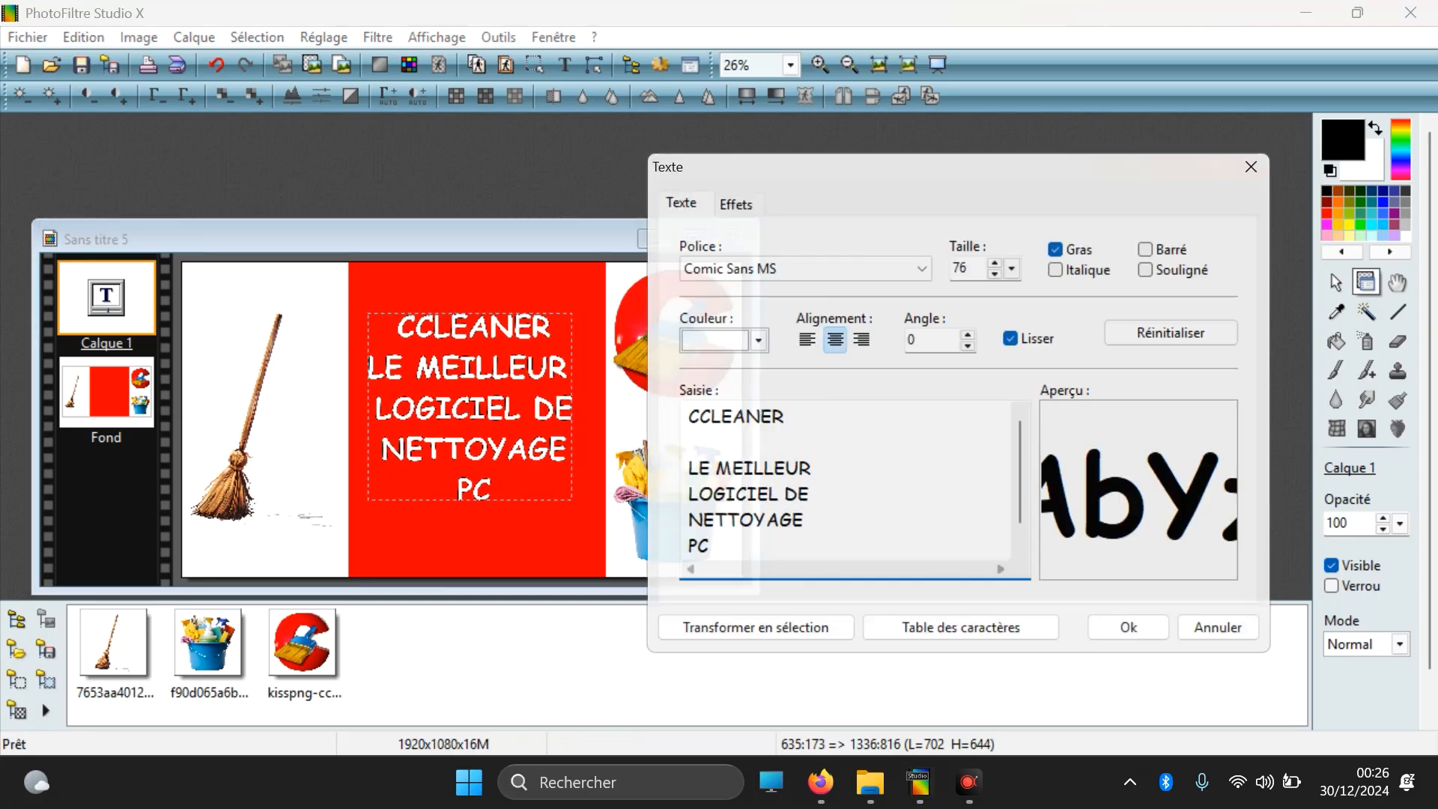
left_click(817, 468)
key("Return")
left_click(823, 522)
key("Return")
left_click(811, 494)
key("Return")
left_click(1099, 630)
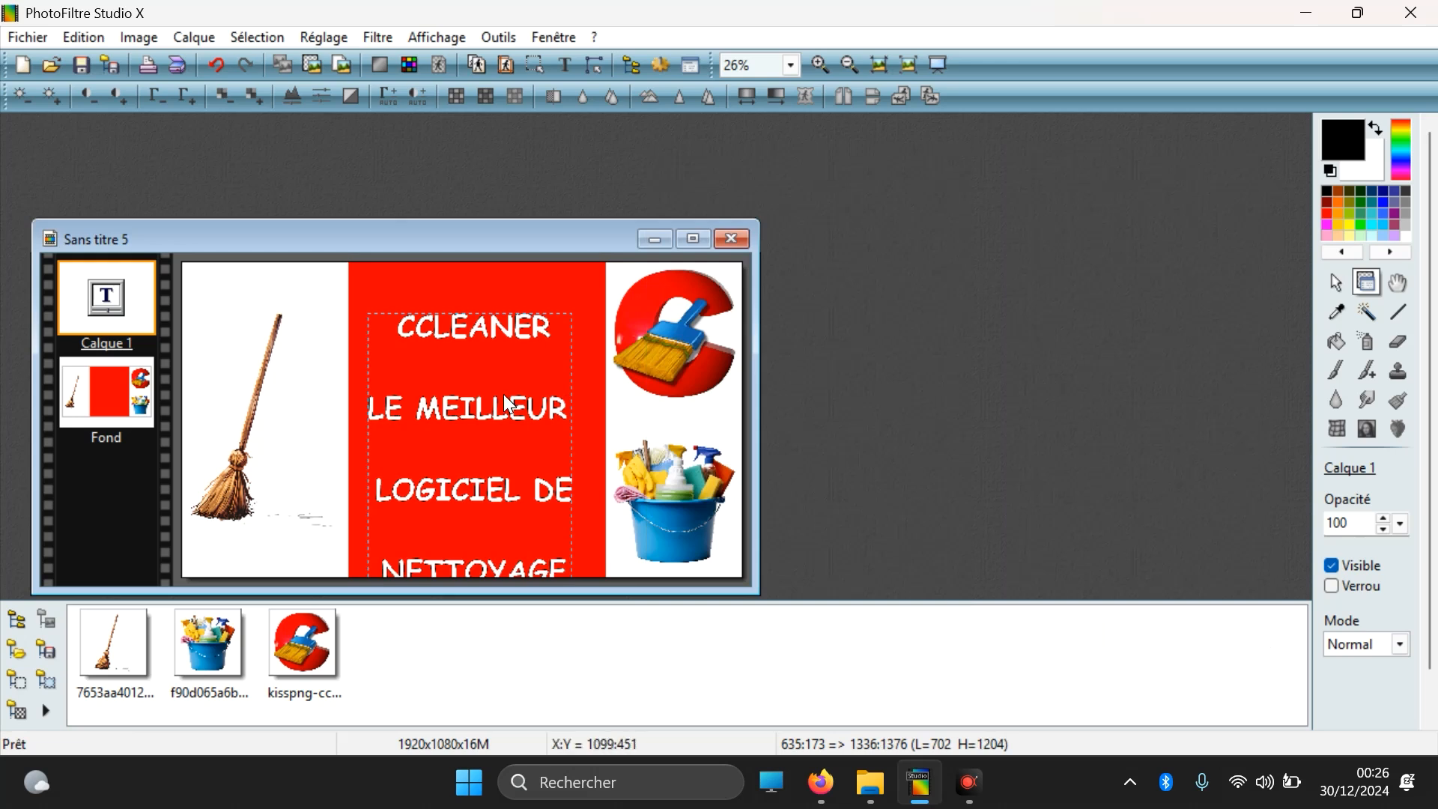
left_click_drag(497, 411, 505, 373)
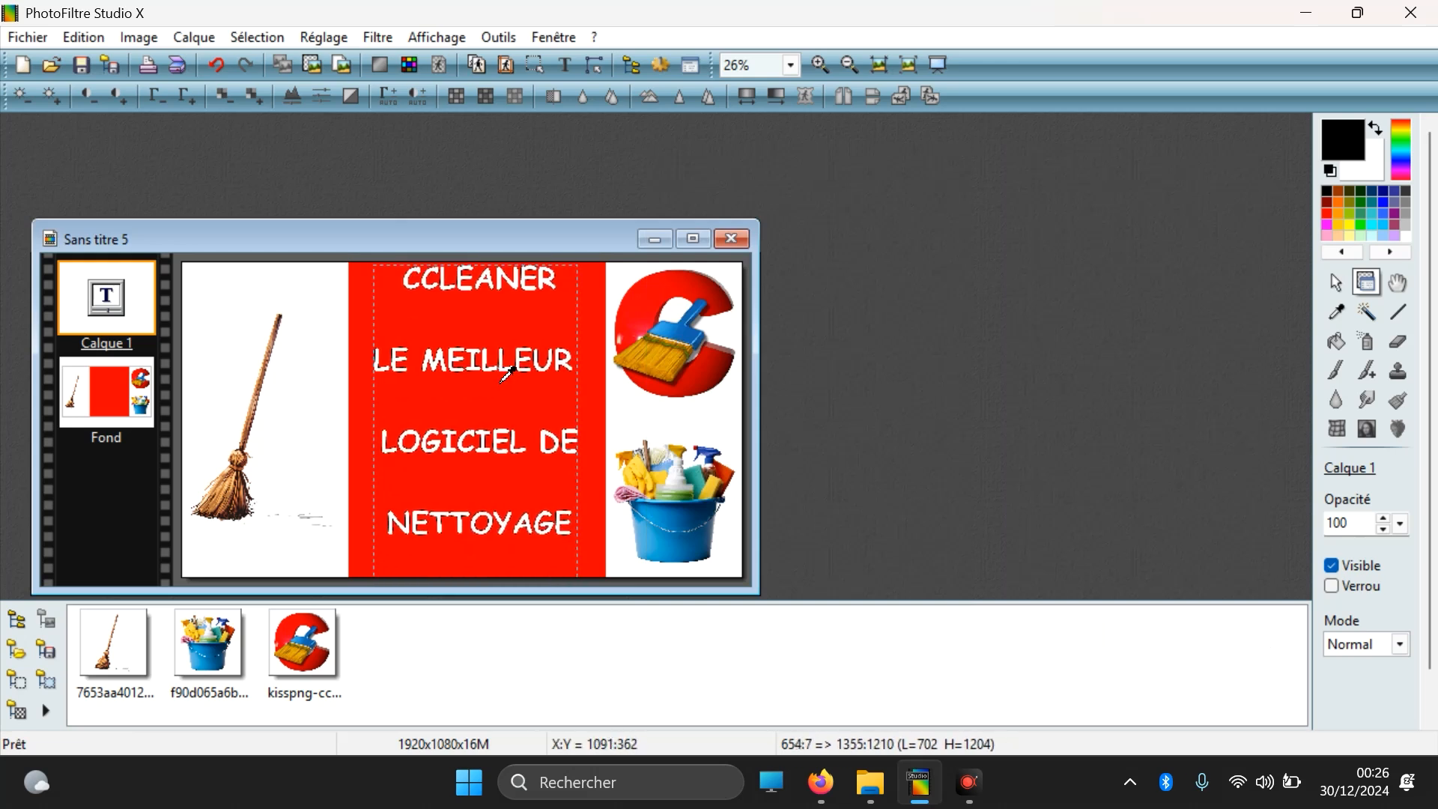
Step: Reduce the text size to 63 so all five spaced lines fit within the image height
double_click(506, 372)
left_click(993, 274)
left_click(994, 274)
left_click(994, 274)
left_click(1136, 625)
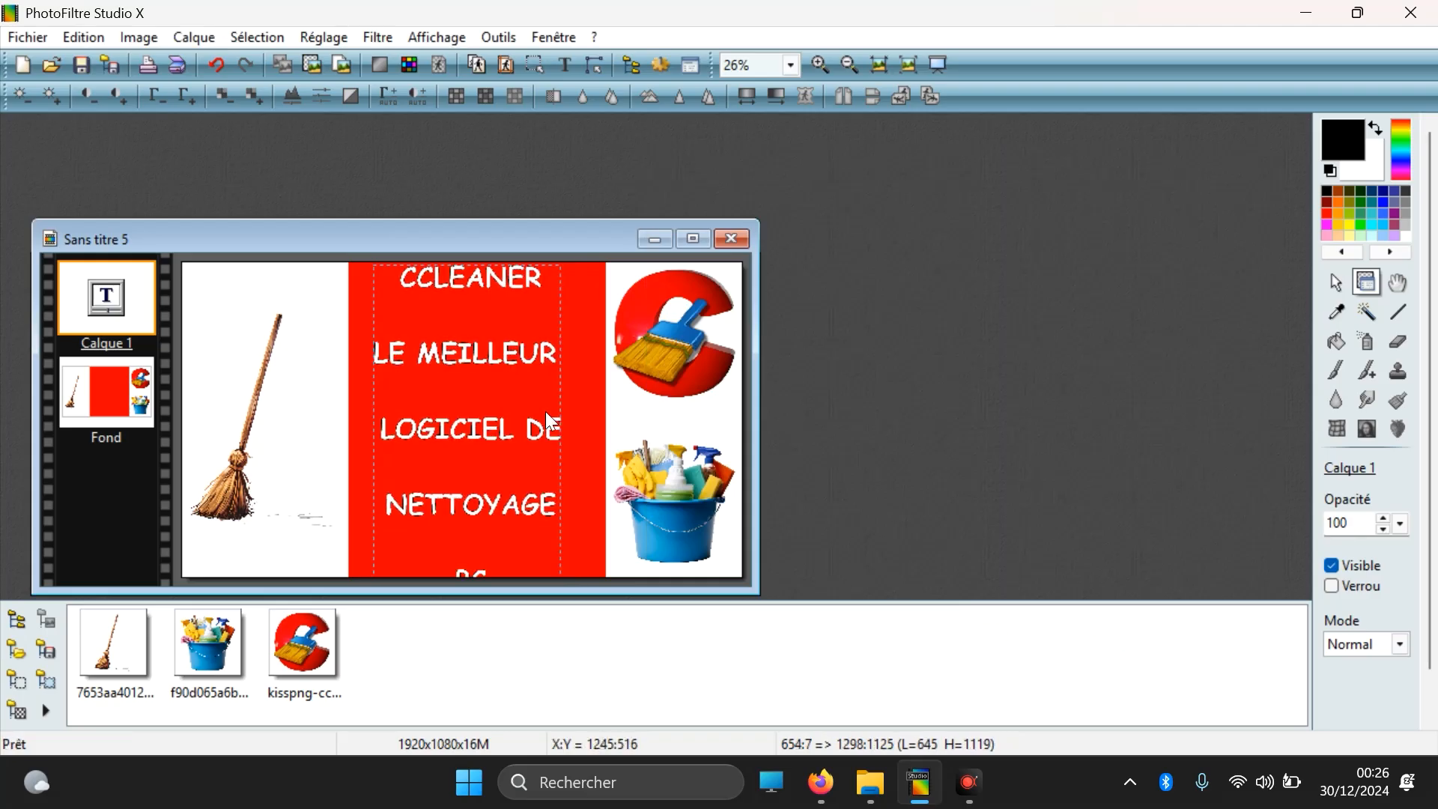
double_click(533, 362)
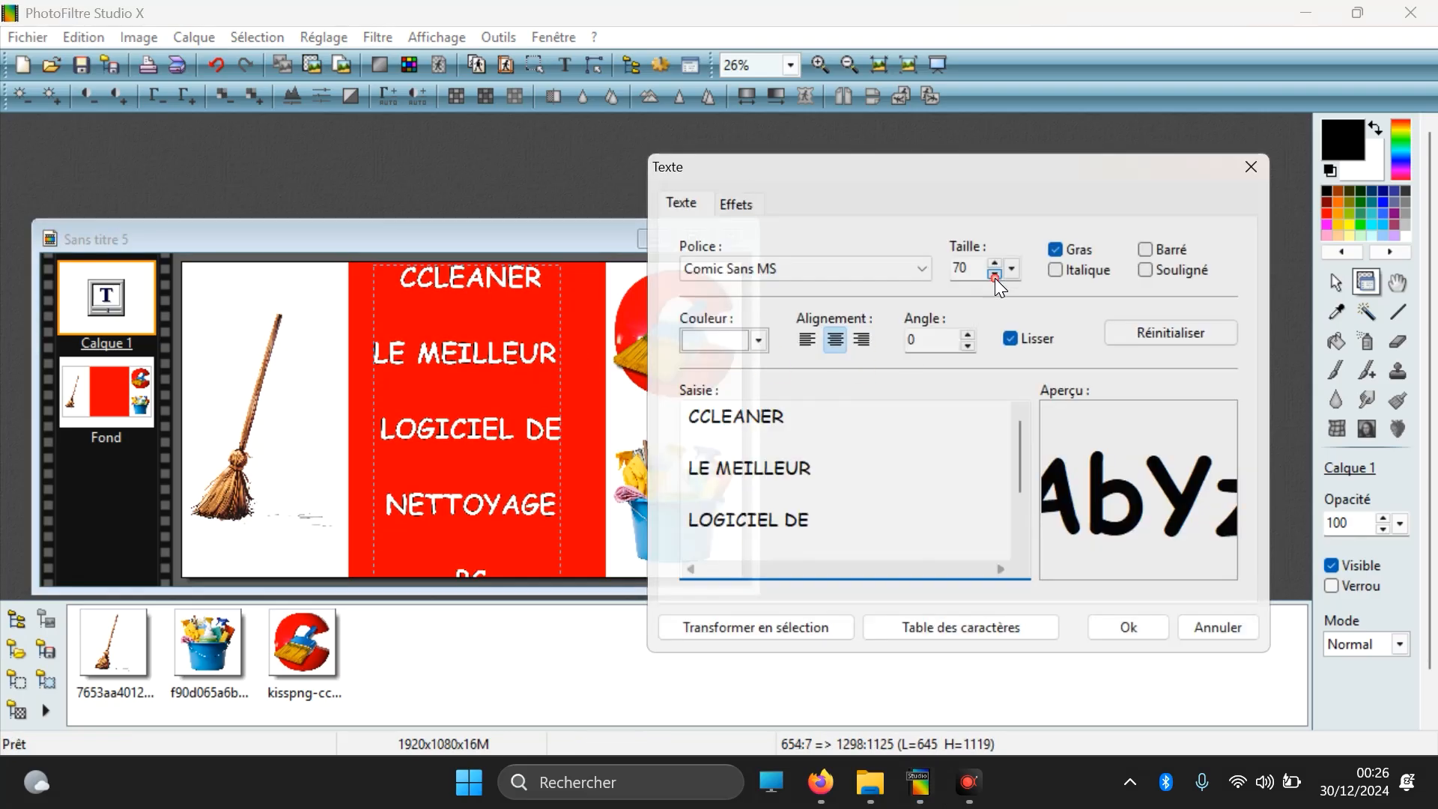
left_click(994, 274)
left_click(995, 274)
left_click(994, 274)
left_click(995, 274)
left_click(994, 274)
left_click(994, 274)
left_click(994, 274)
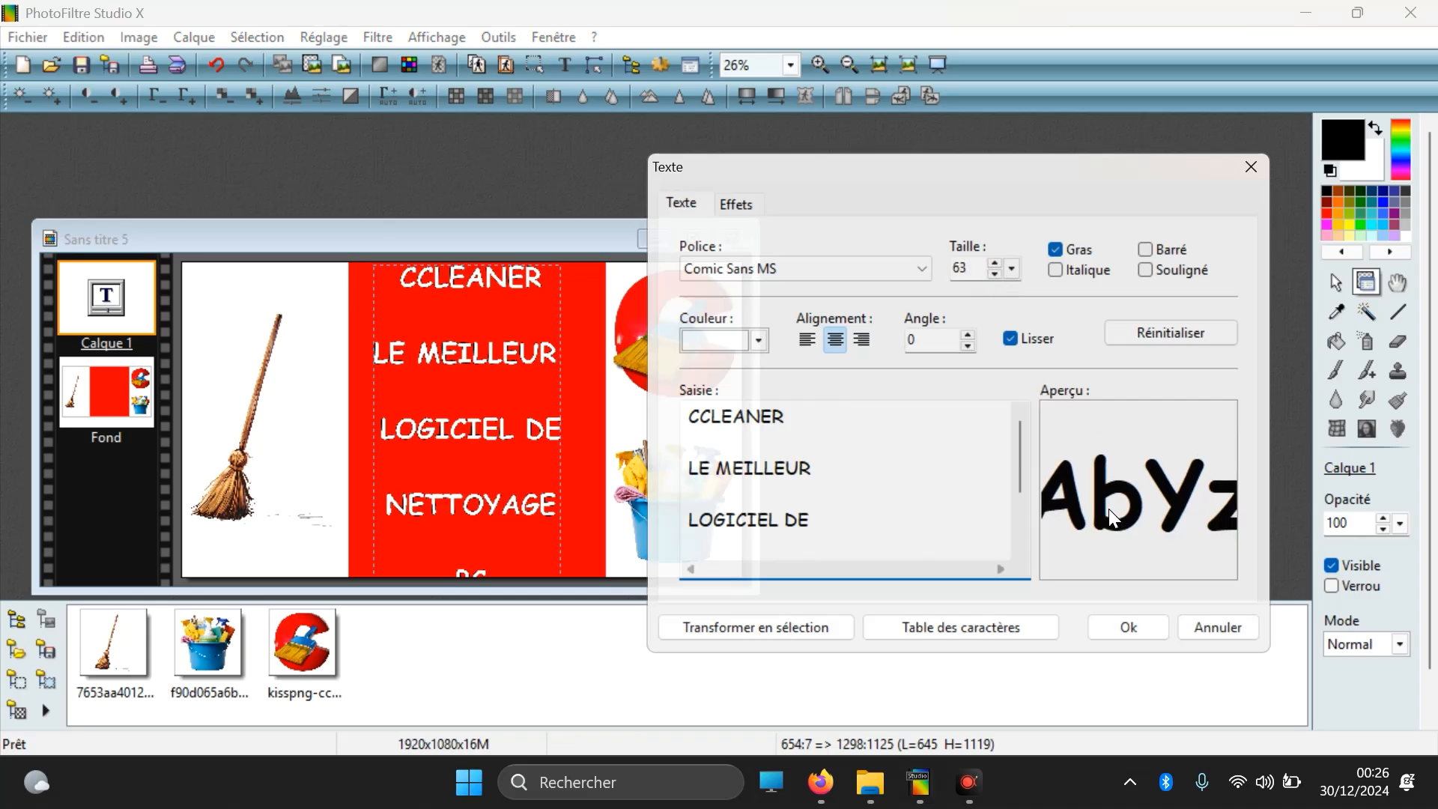
left_click(1134, 619)
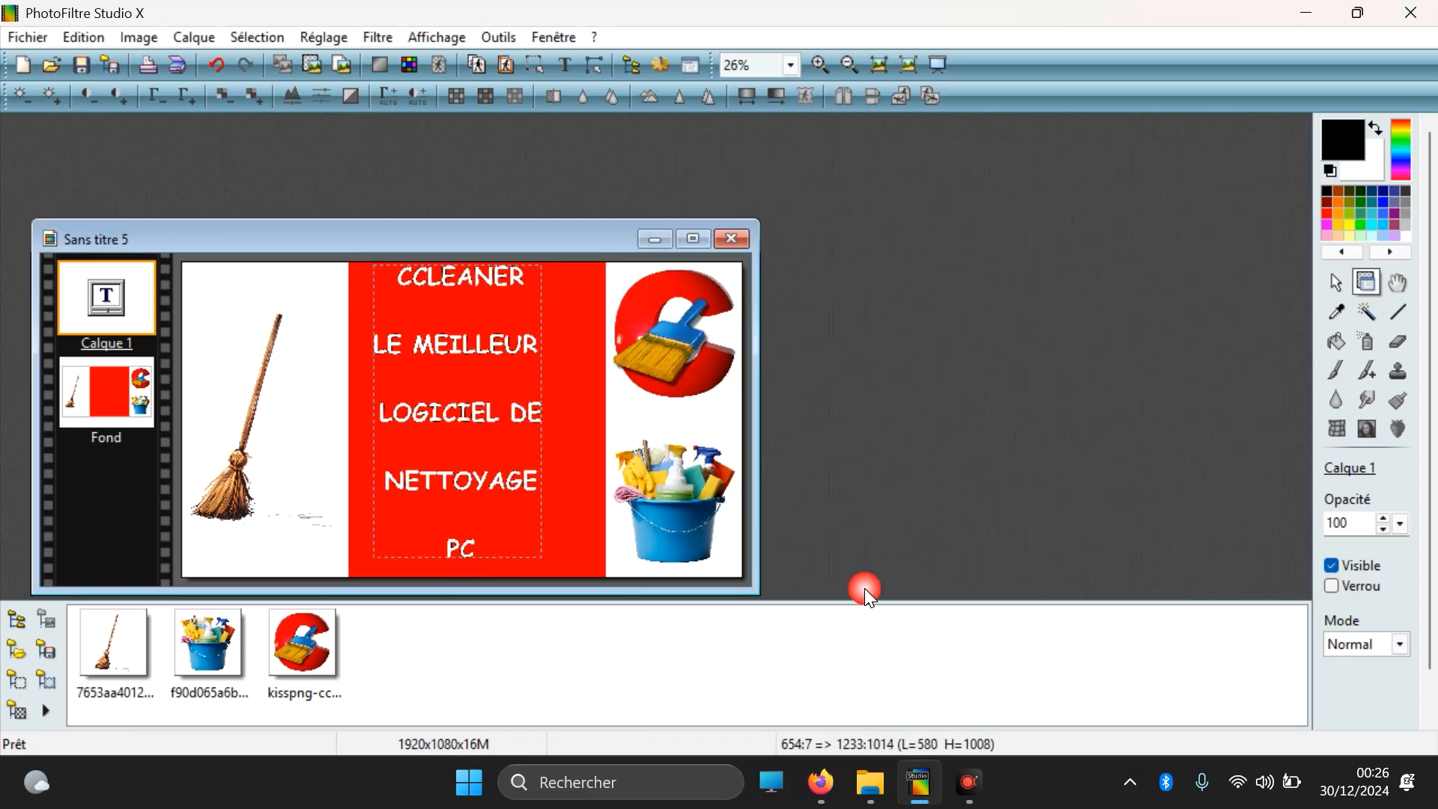
Step: Shift the text slightly to centre it in the red strip and make the background layer active
left_click(486, 476)
left_click_drag(484, 475, 497, 480)
left_click(584, 476)
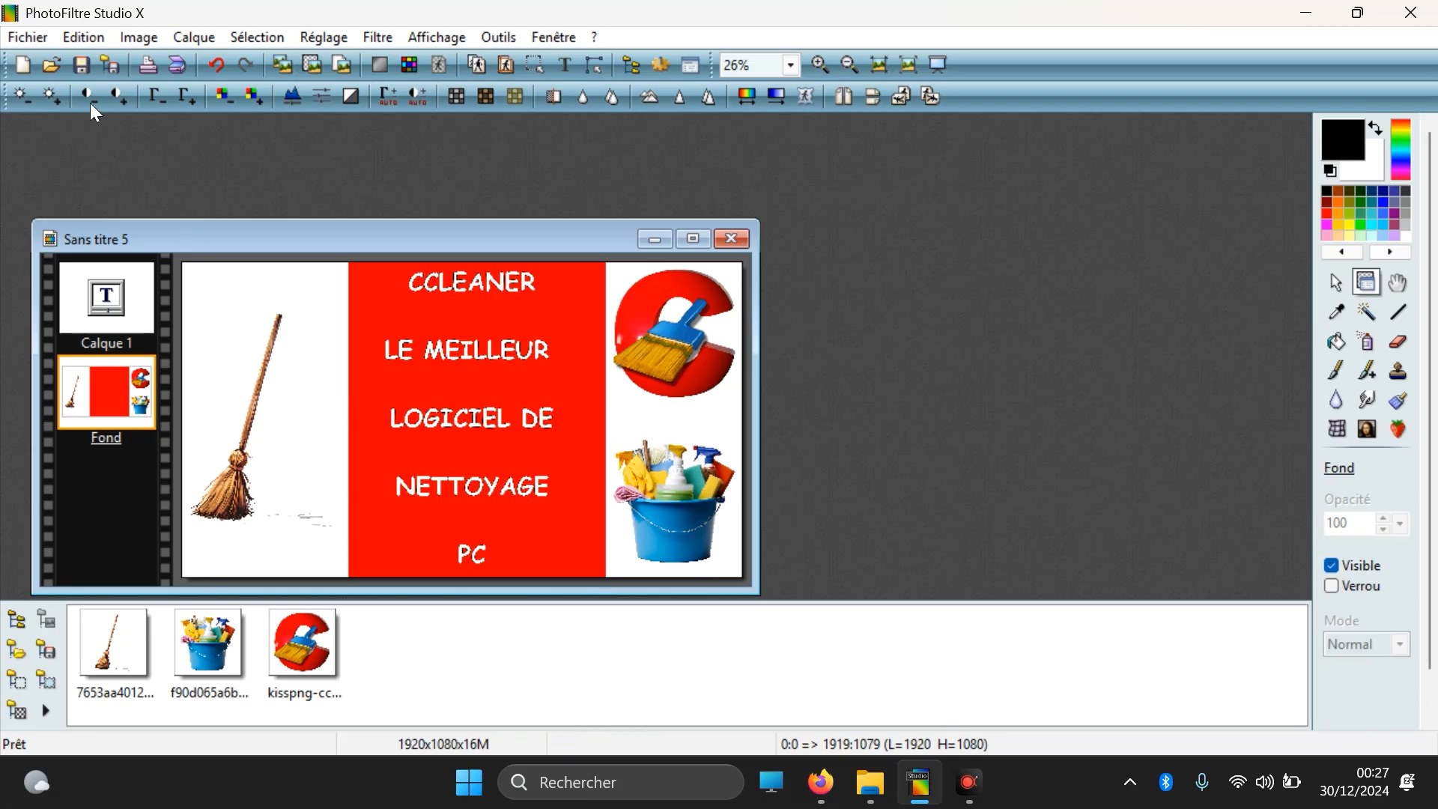
Step: Save the composition as the JPEG Sans titre 5.jpg in the Images folder, accepting a format without layers and keeping compression 90 in standard format
left_click(27, 38)
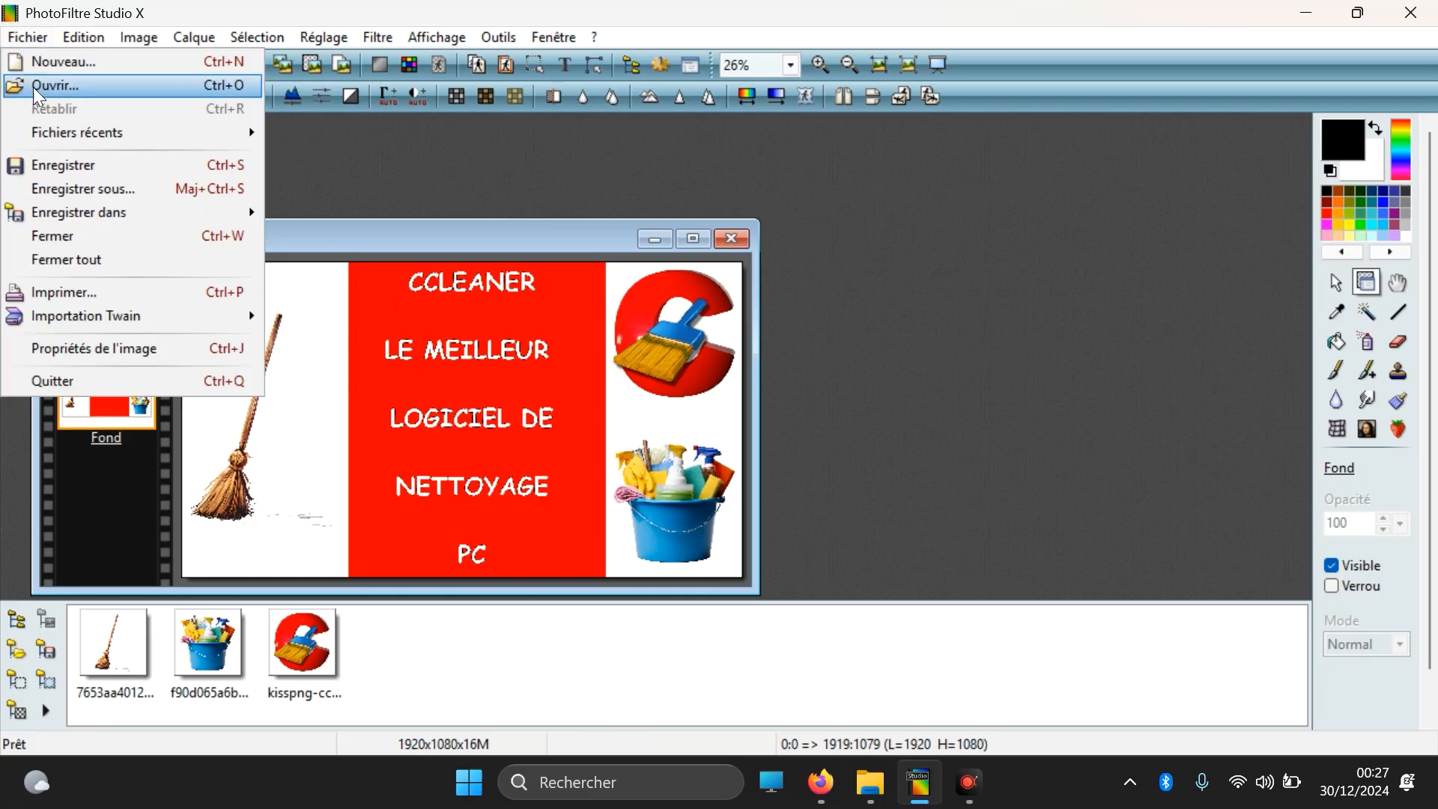
left_click(60, 190)
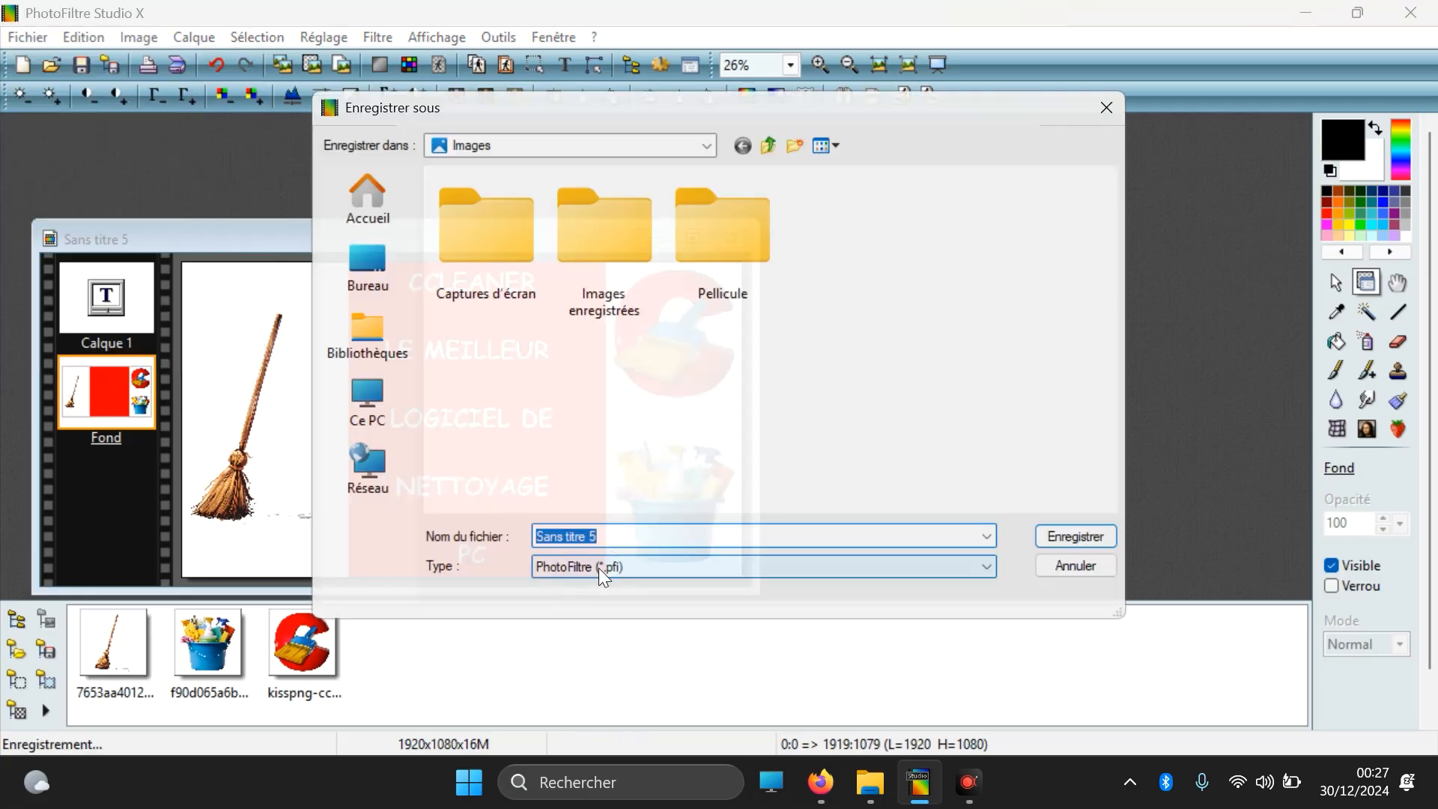
left_click(618, 569)
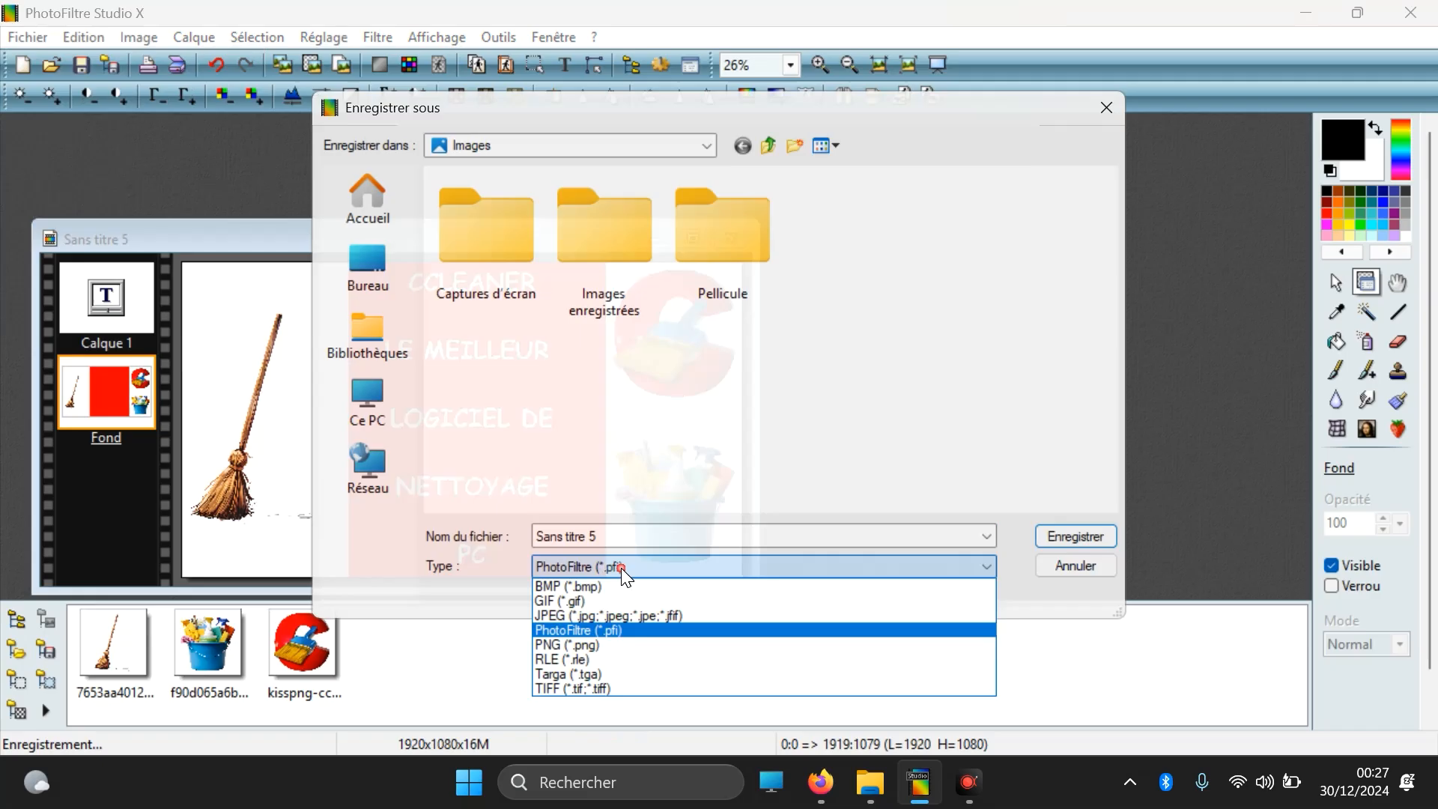
left_click(611, 614)
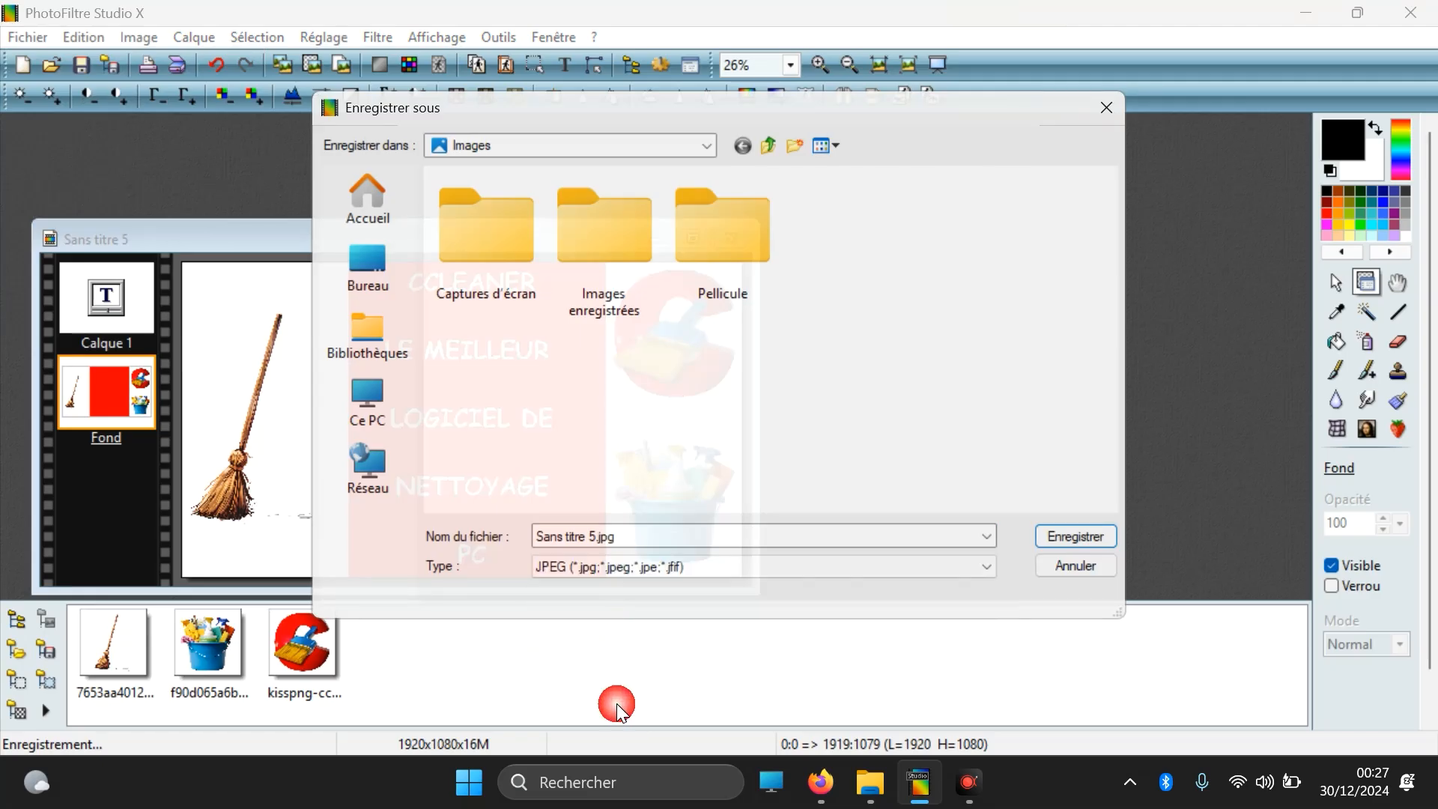
left_click(1088, 534)
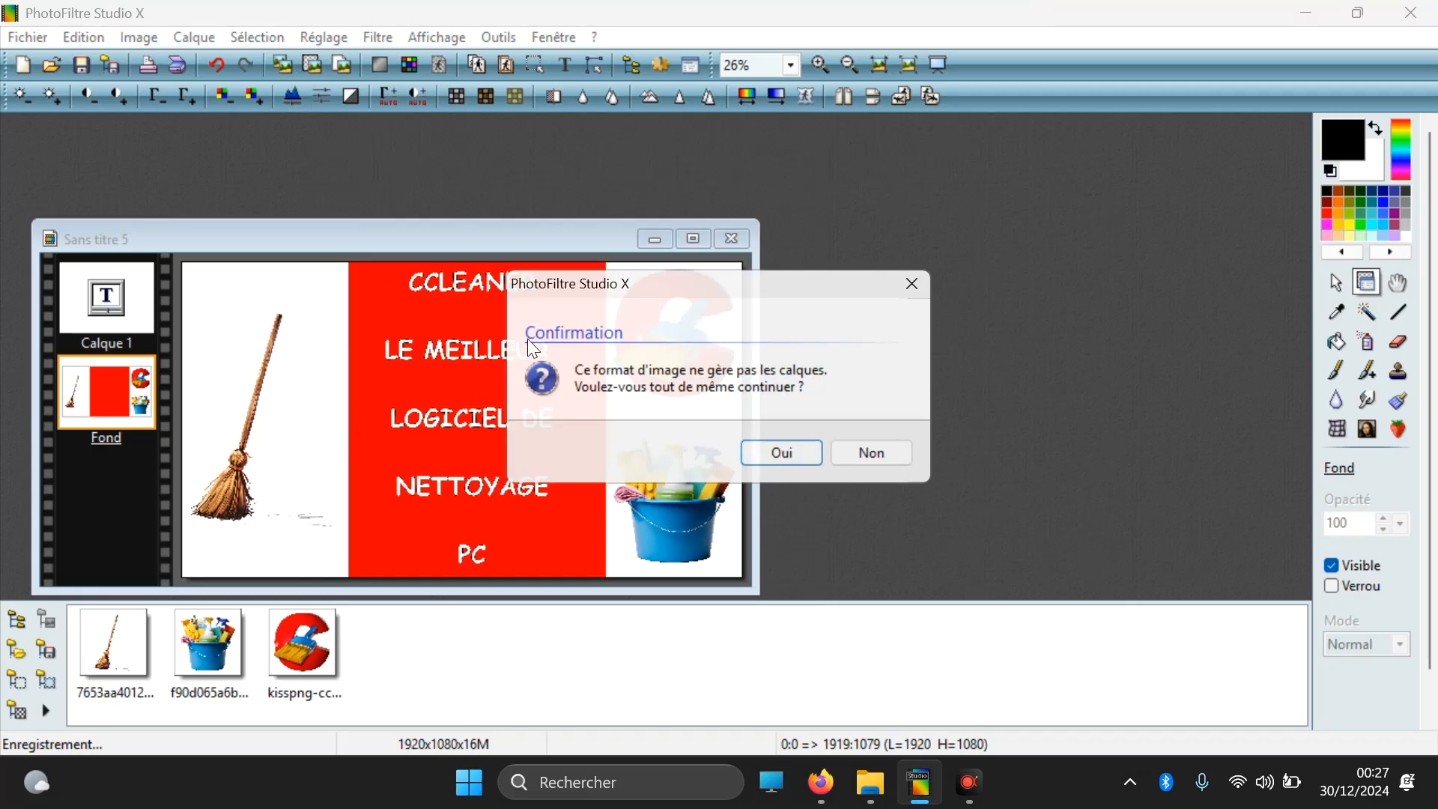
left_click(781, 452)
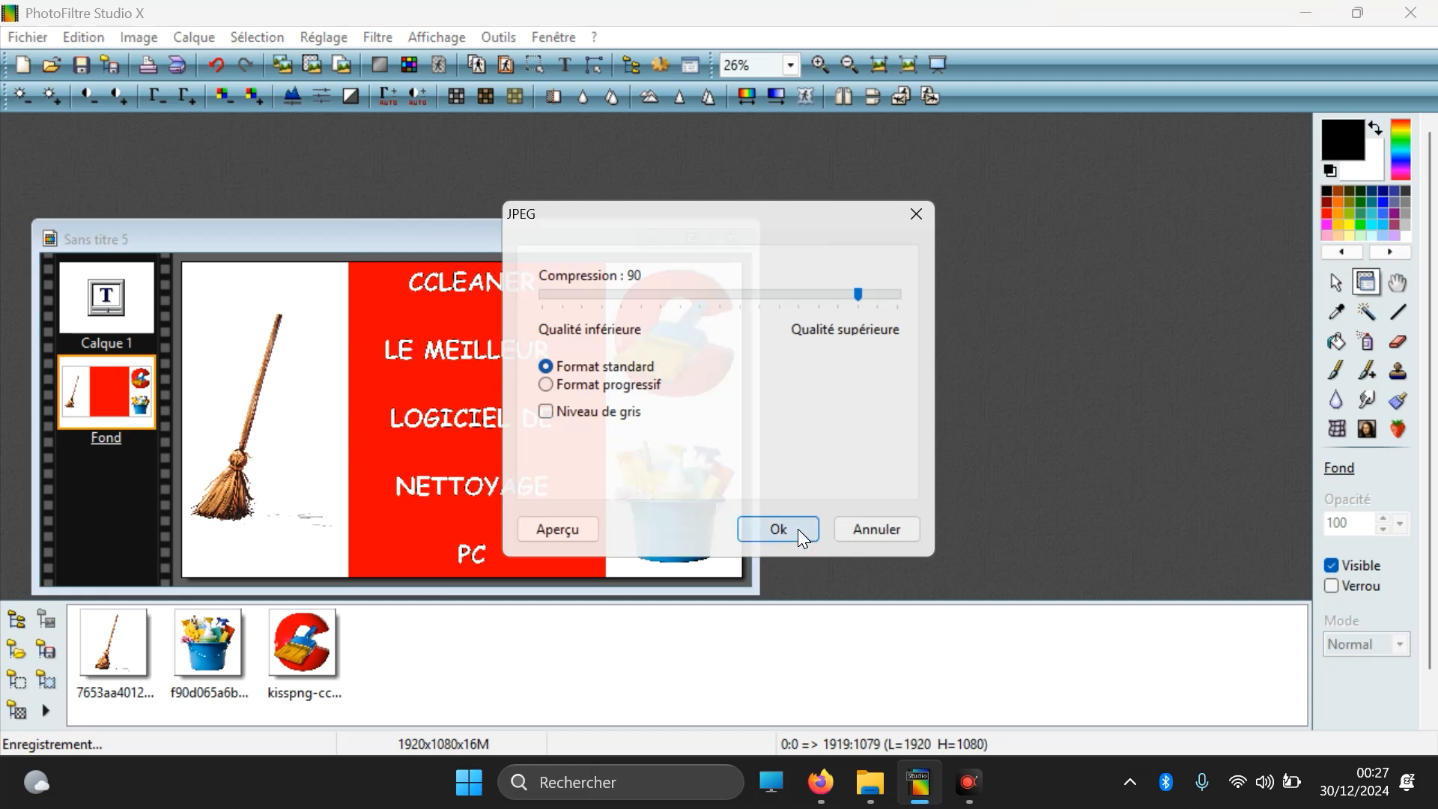
left_click(796, 528)
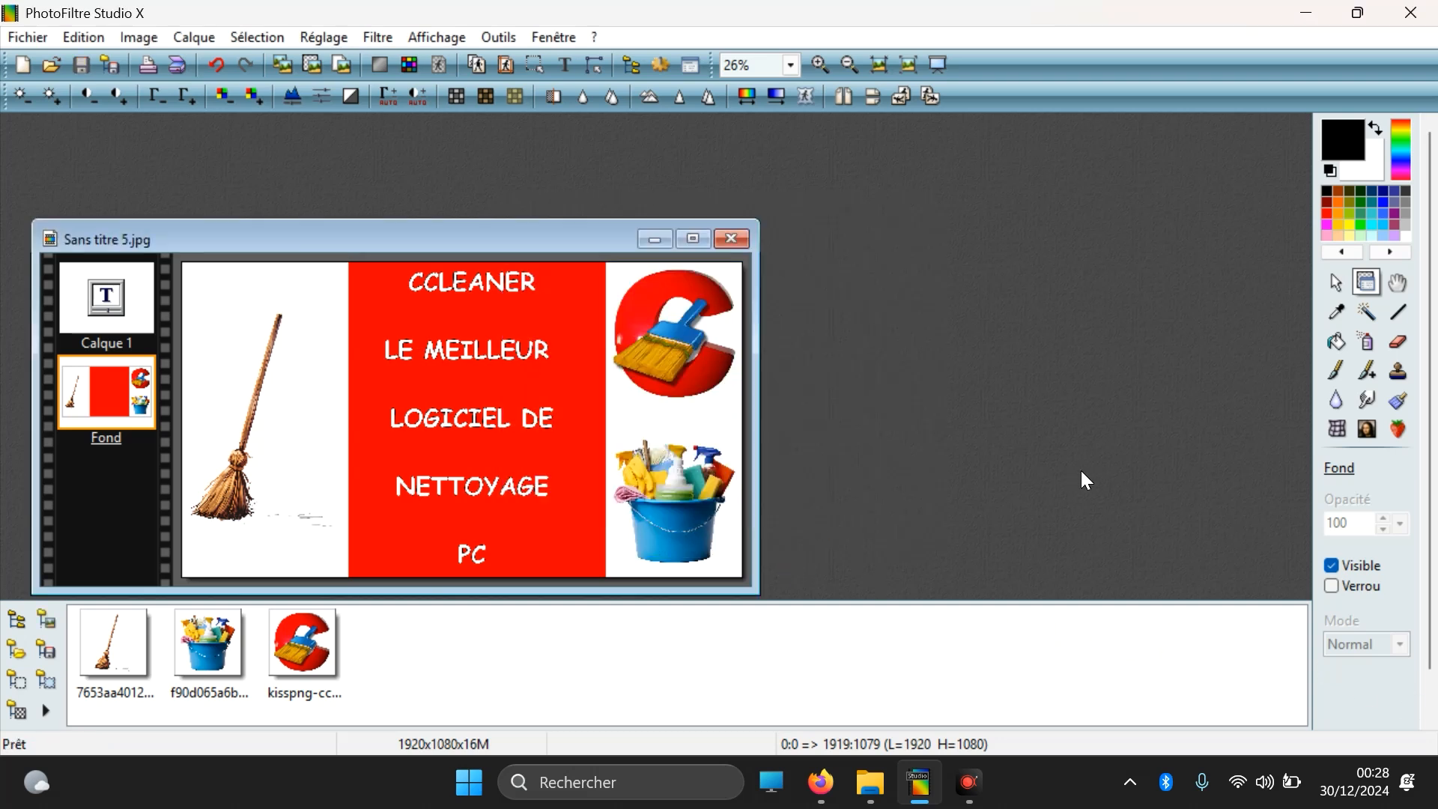
right_click(1008, 411)
left_click(943, 372)
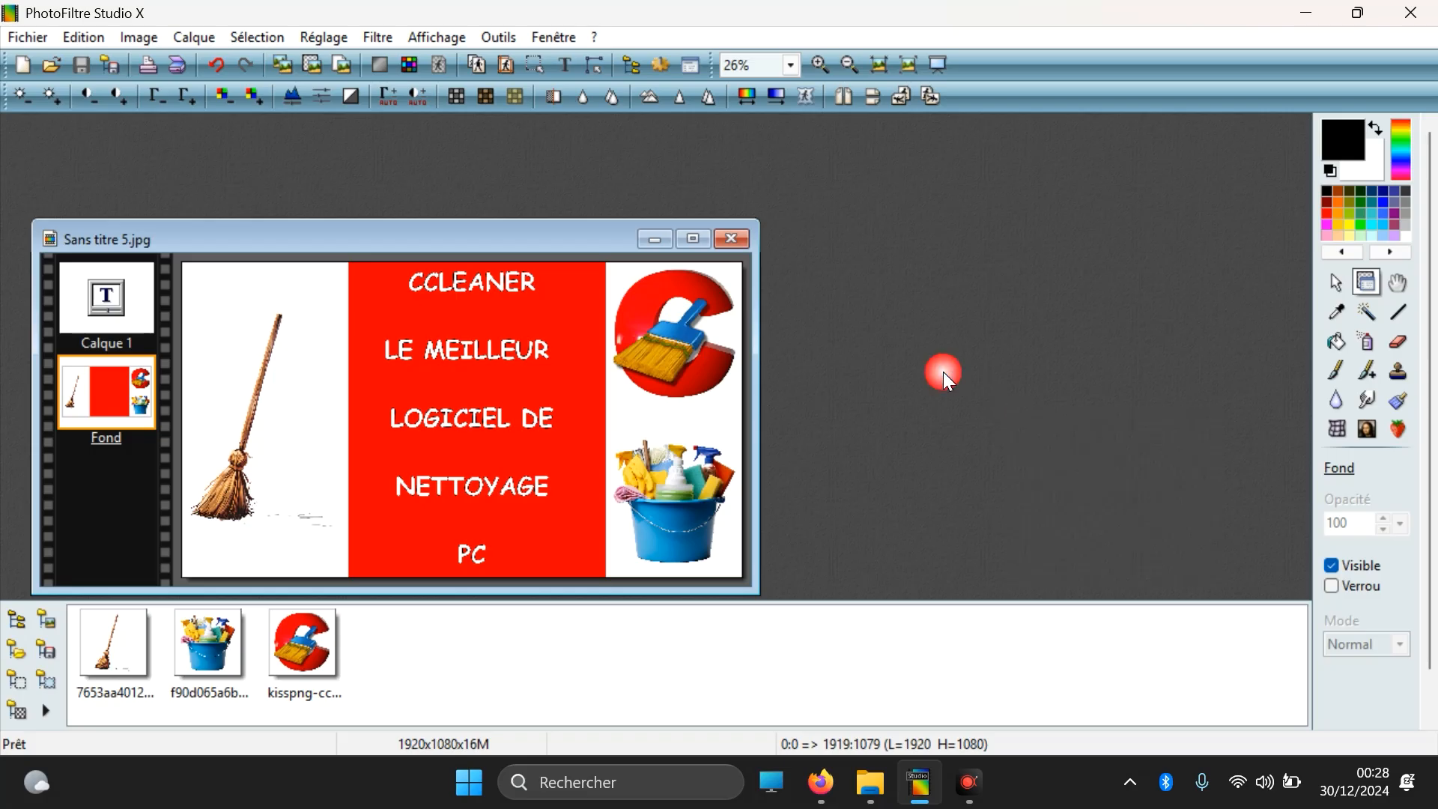